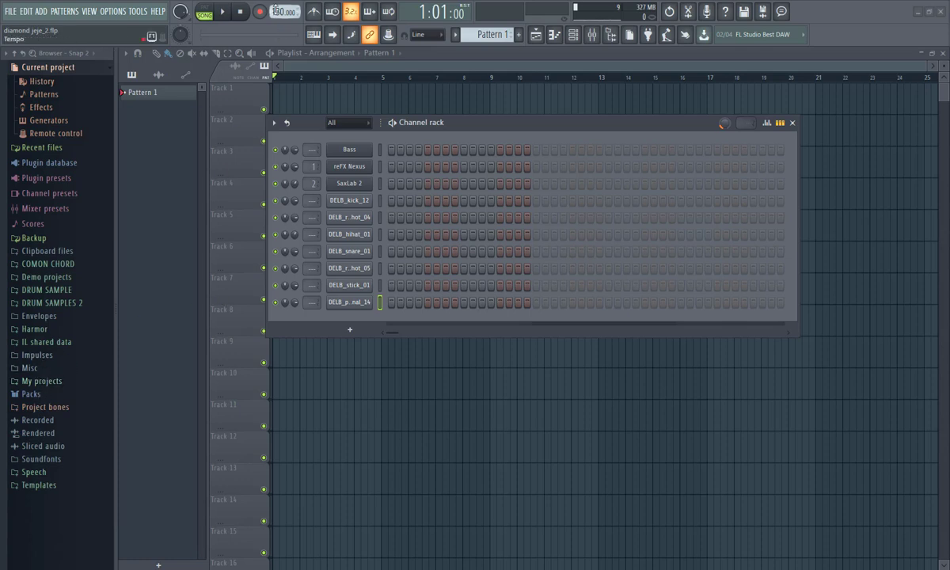
# Step: Set the project tempo to 98 BPM and open the Bass channel in the piano roll
pyautogui.moveTo(277, 11)
pyautogui.mouseDown()
pyautogui.moveTo(277, 36)
pyautogui.moveTo(277, 7)
pyautogui.mouseUp()
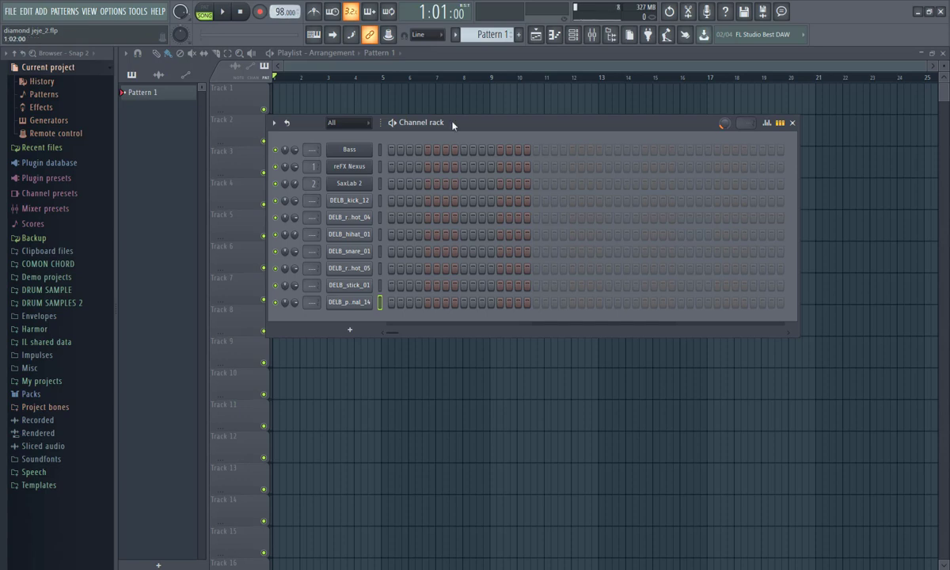
pyautogui.rightClick(356, 150)
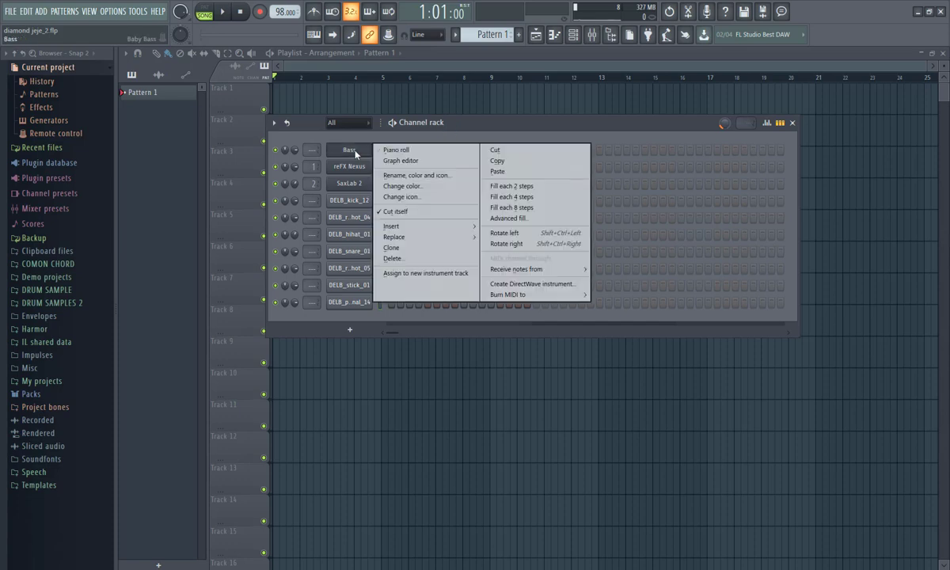
pyautogui.click(417, 152)
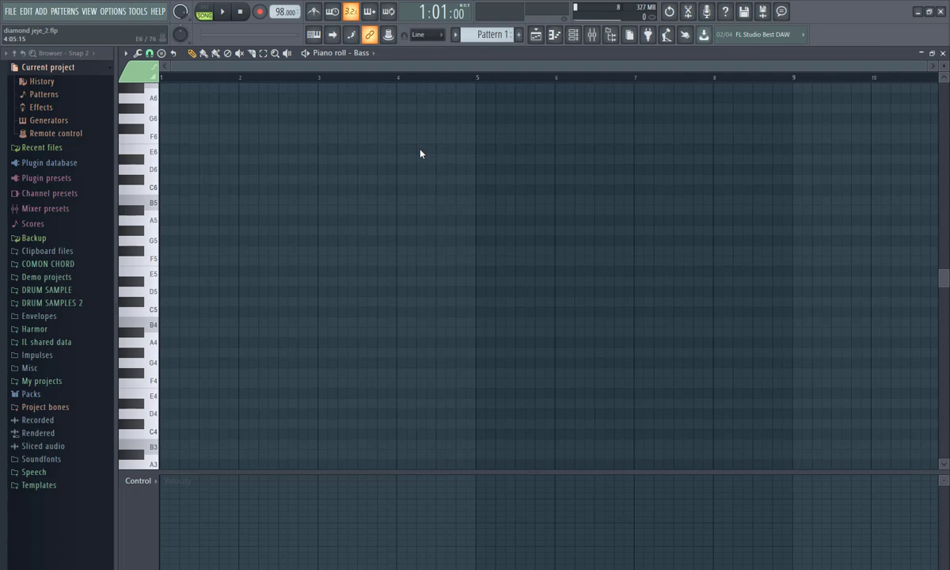
# Step: Place a C#3 bass note at the start of bar 1 and extend it to six steps
pyautogui.click(143, 303)
pyautogui.click(130, 303)
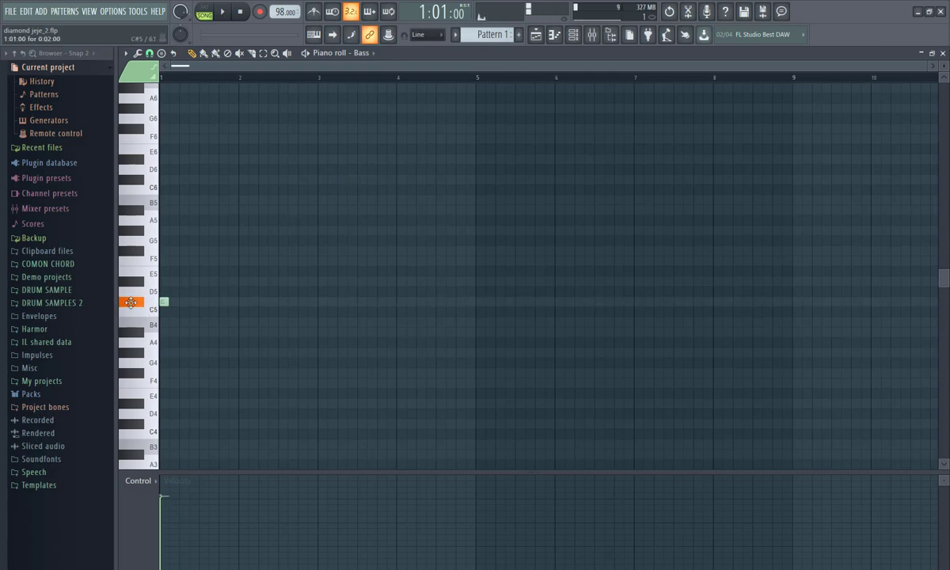
pyautogui.scroll(-6, 237, 284)
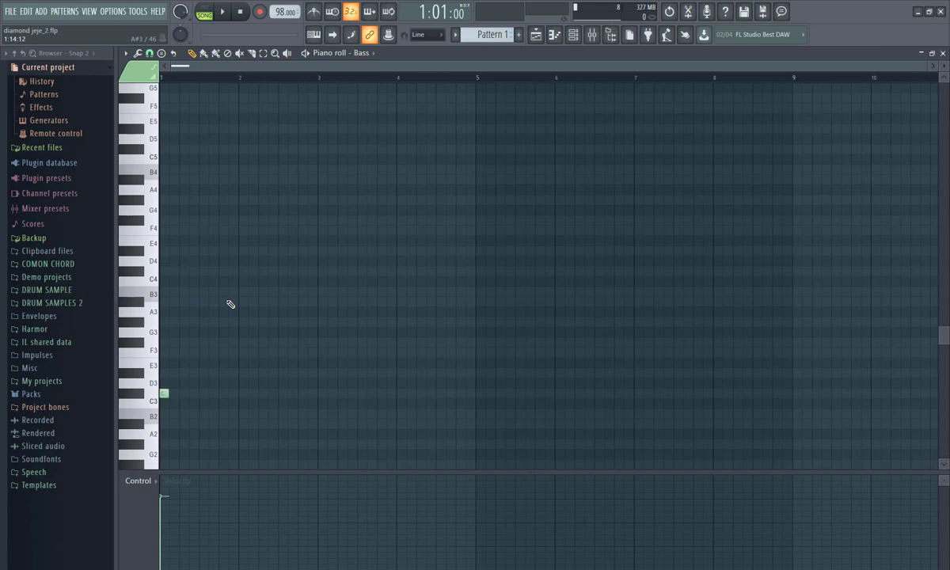
pyautogui.scroll(-6, 229, 287)
pyautogui.click(140, 243)
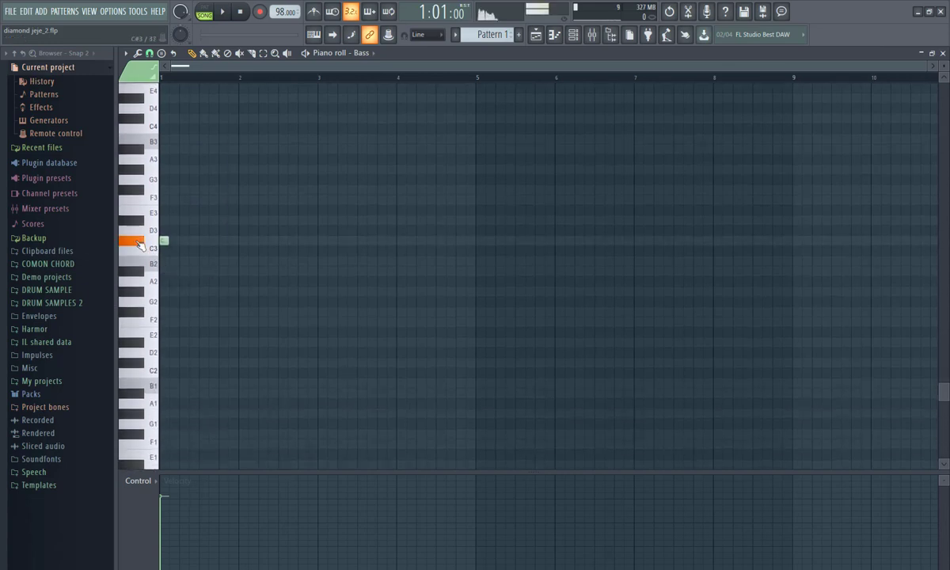
pyautogui.click(167, 241)
# Step: Switch playback from song to pattern mode and audition the C#3 bass note
pyautogui.press('space')
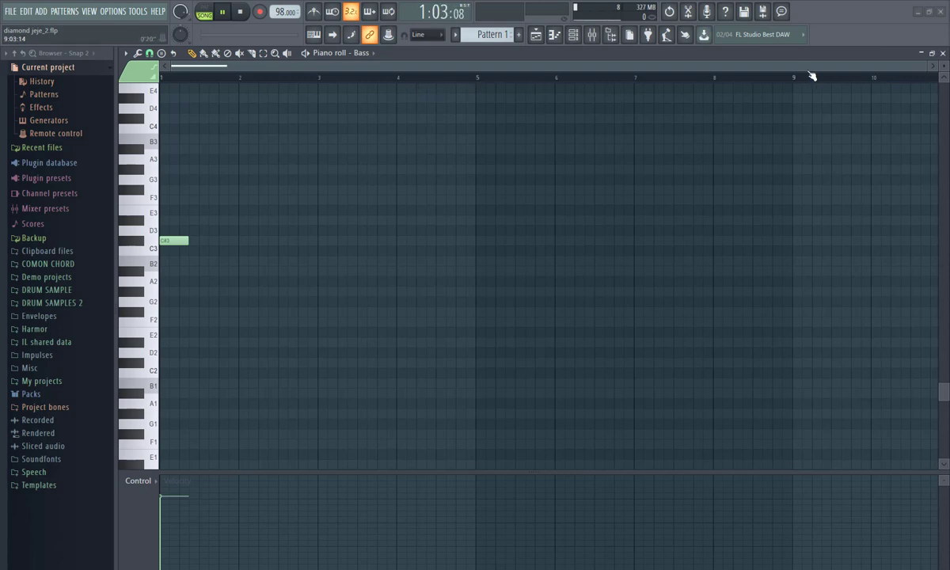
pyautogui.moveTo(871, 66); pyautogui.dragTo(828, 67)
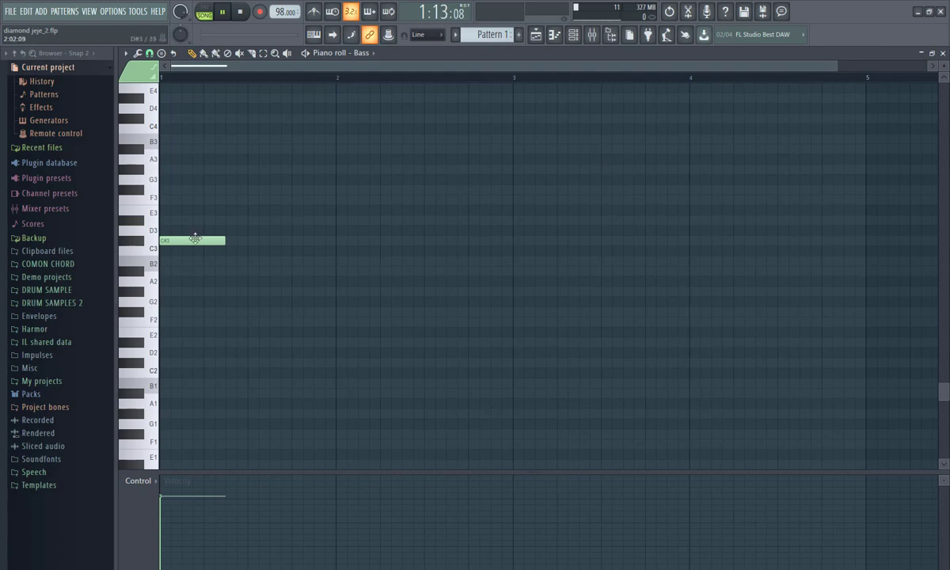
pyautogui.press('space')
pyautogui.click(206, 16)
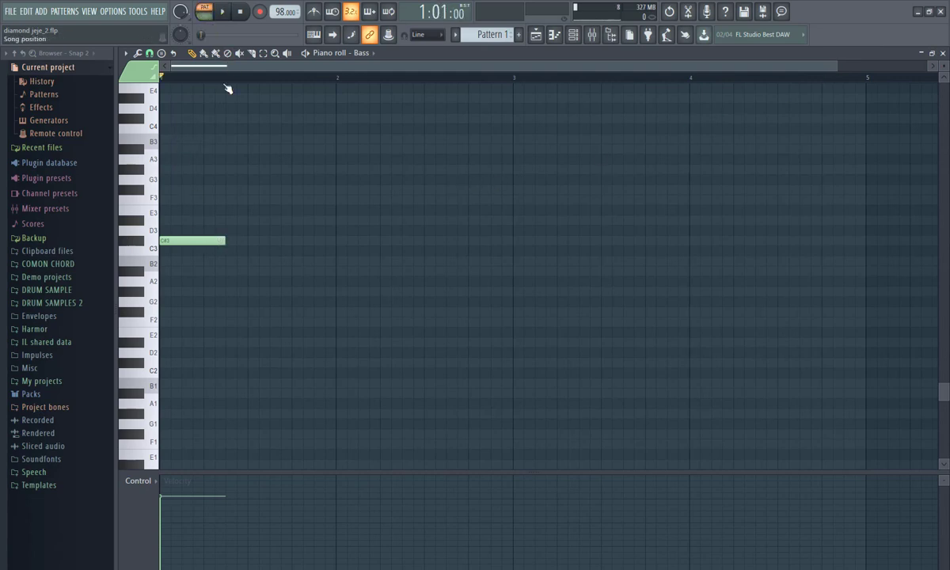
pyautogui.press('space')
pyautogui.press('space')
pyautogui.press('space')
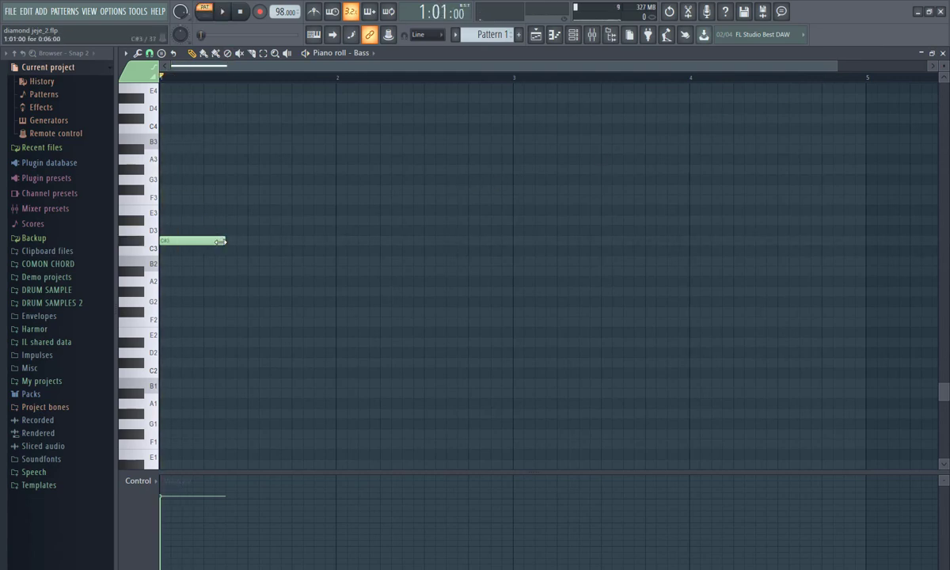
# Step: Shorten the first C#3 note to two steps, and add a one-step C#3 at step 4 and a two-step C#3 at step 5
pyautogui.moveTo(220, 241); pyautogui.dragTo(185, 248)
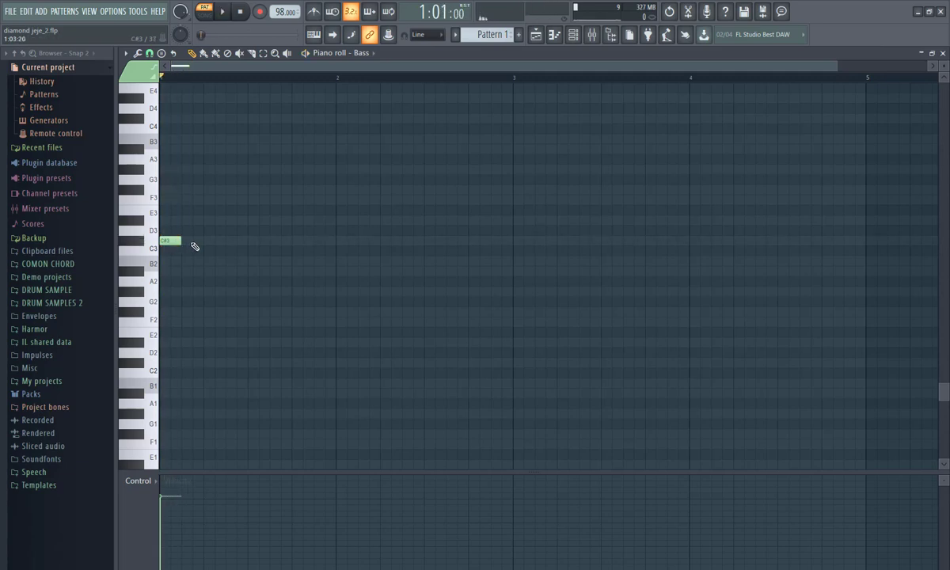
pyautogui.click(195, 243)
pyautogui.press('space')
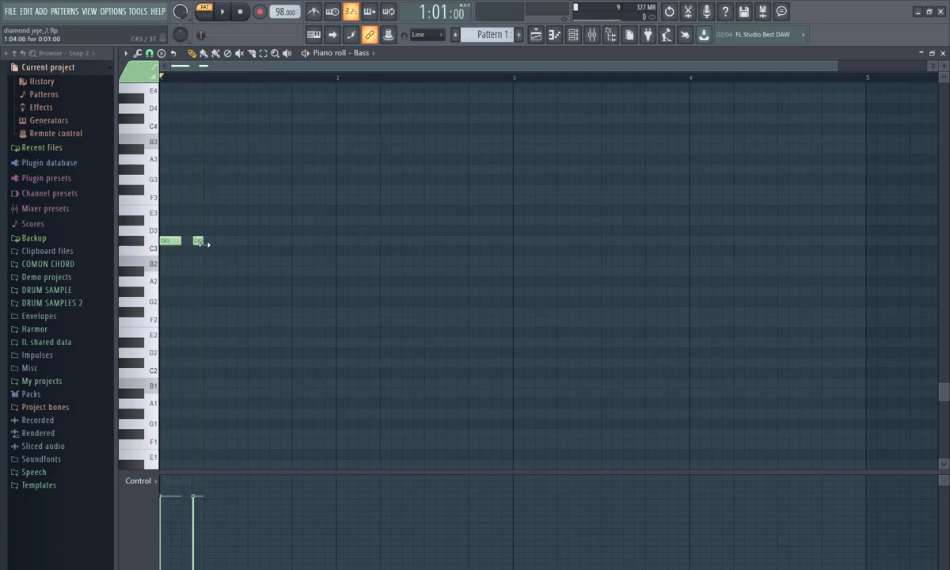
pyautogui.click(205, 243)
pyautogui.moveTo(215, 242); pyautogui.dragTo(228, 244)
pyautogui.press('space')
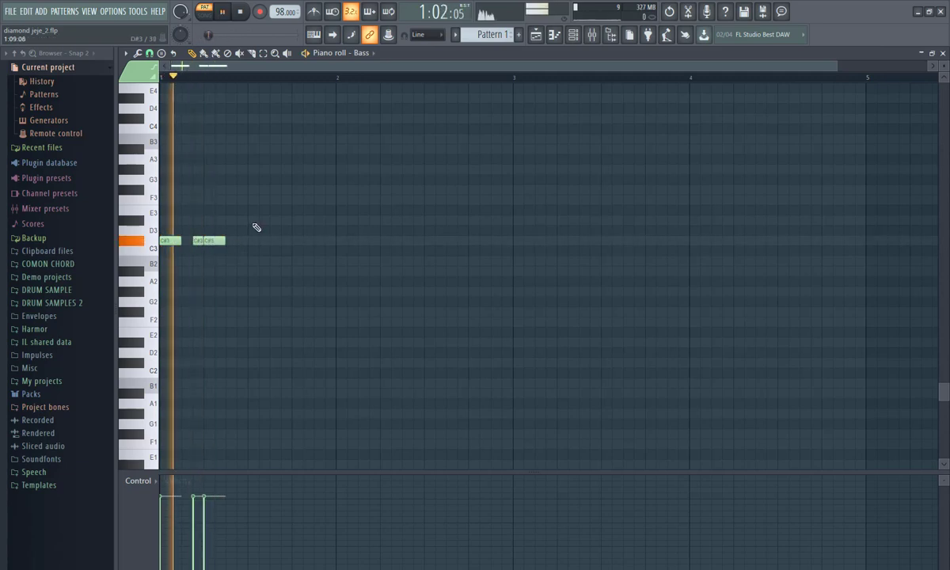
pyautogui.press('space')
# Step: Add three two-step C#3 notes at steps 9, 11 and 13 of bar 1 and play the pattern
pyautogui.press('space')
pyautogui.click(250, 242)
pyautogui.click(272, 242)
pyautogui.click(295, 242)
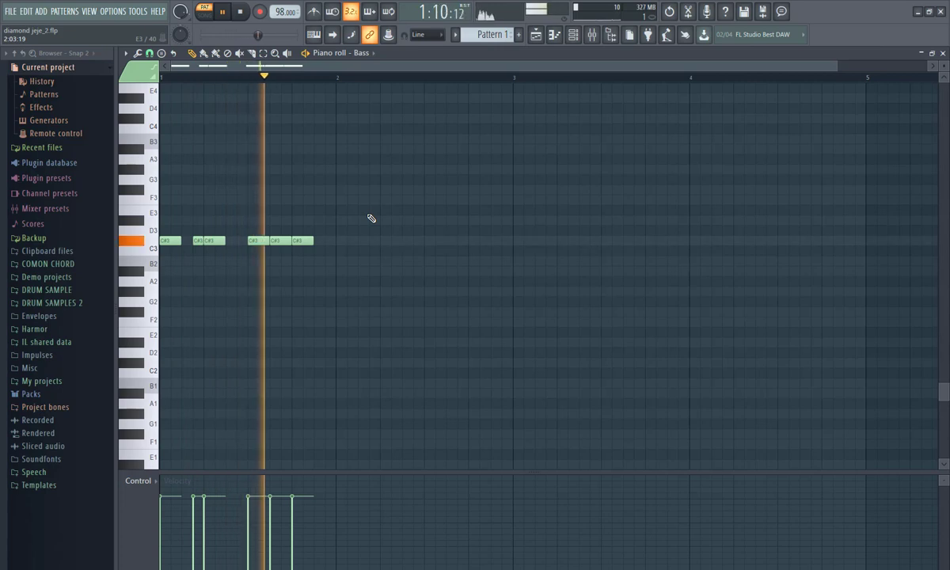
pyautogui.press('space')
# Step: Duplicate all bar 1 bass notes into bar 2 and play both bars
pyautogui.moveTo(348, 216); pyautogui.dragTo(165, 248)
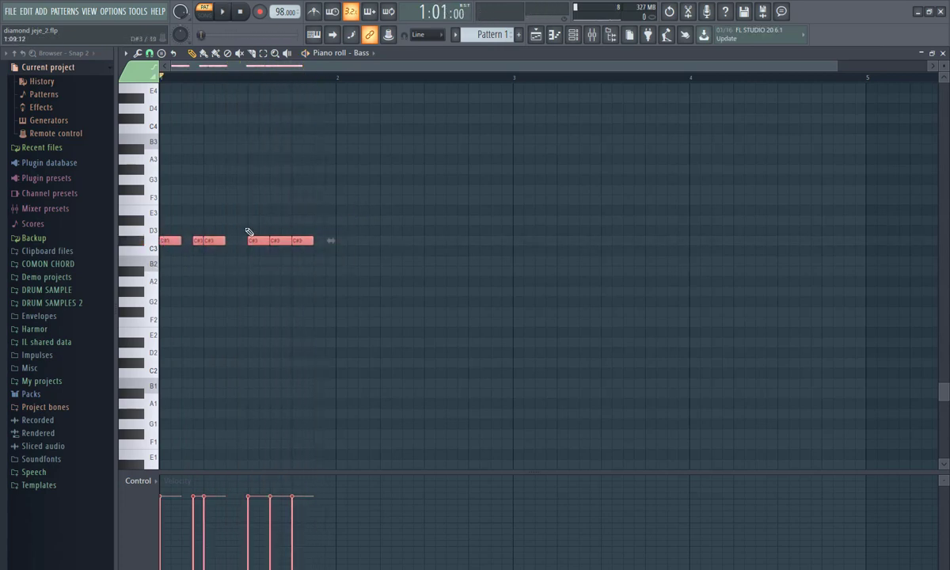
pyautogui.moveTo(169, 240); pyautogui.dragTo(345, 242)
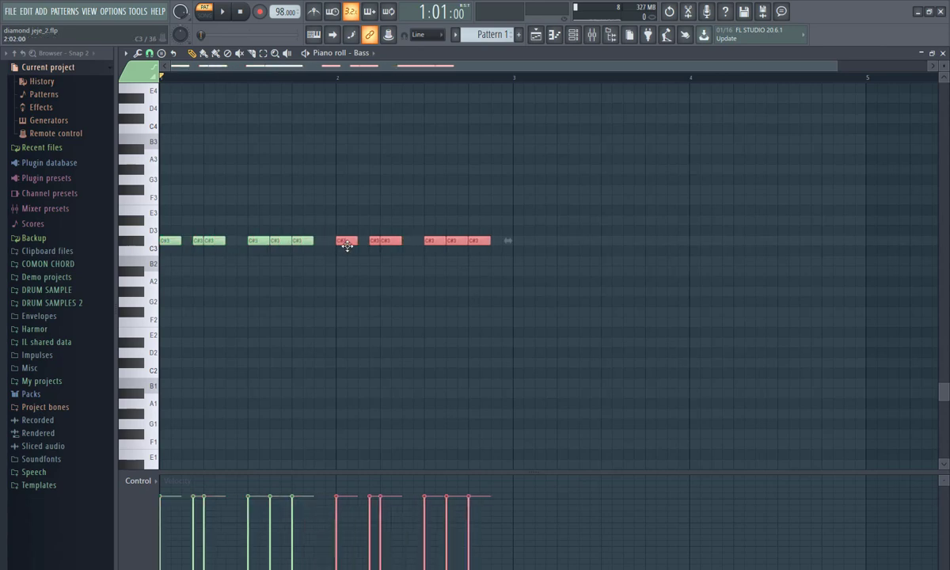
pyautogui.press('space')
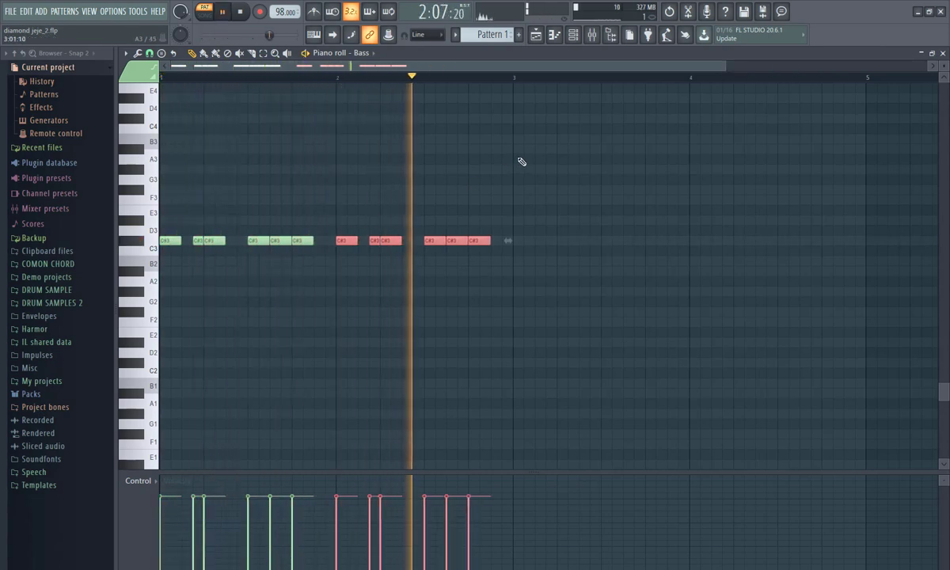
pyautogui.press('space')
# Step: Duplicate the two-bar C#3 phrase into bars 3 and 4, transposed down to B2, and play all four bars
pyautogui.click(500, 200)
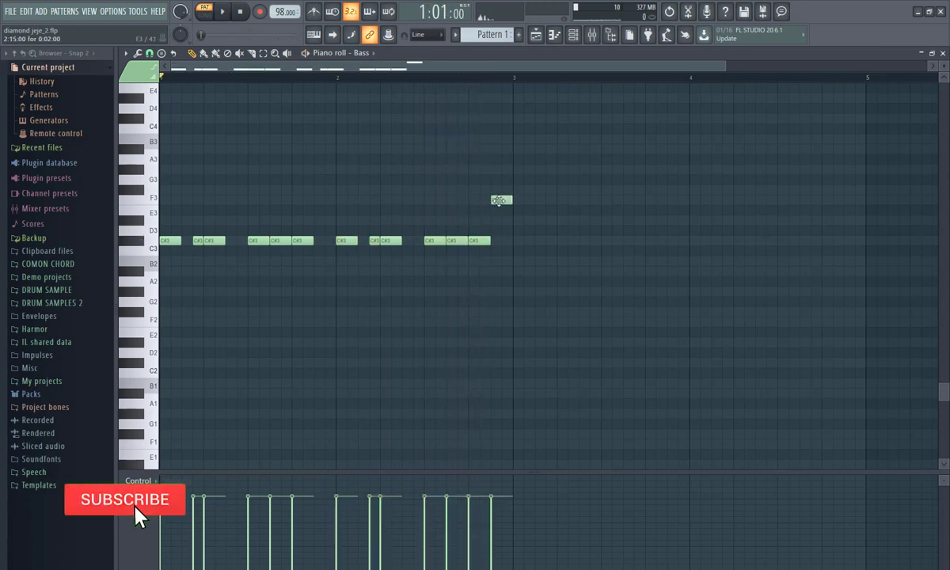
pyautogui.rightClick(500, 199)
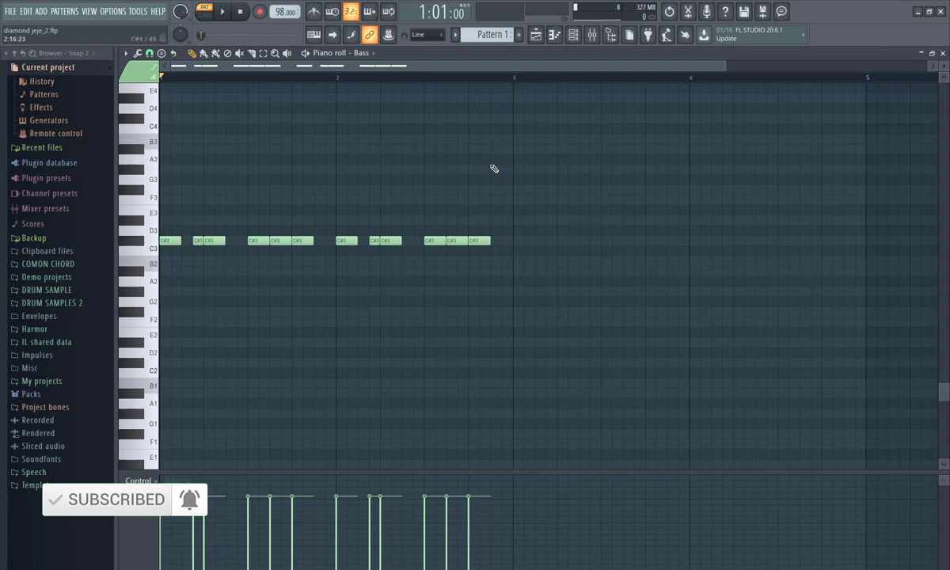
pyautogui.moveTo(537, 186); pyautogui.dragTo(151, 299)
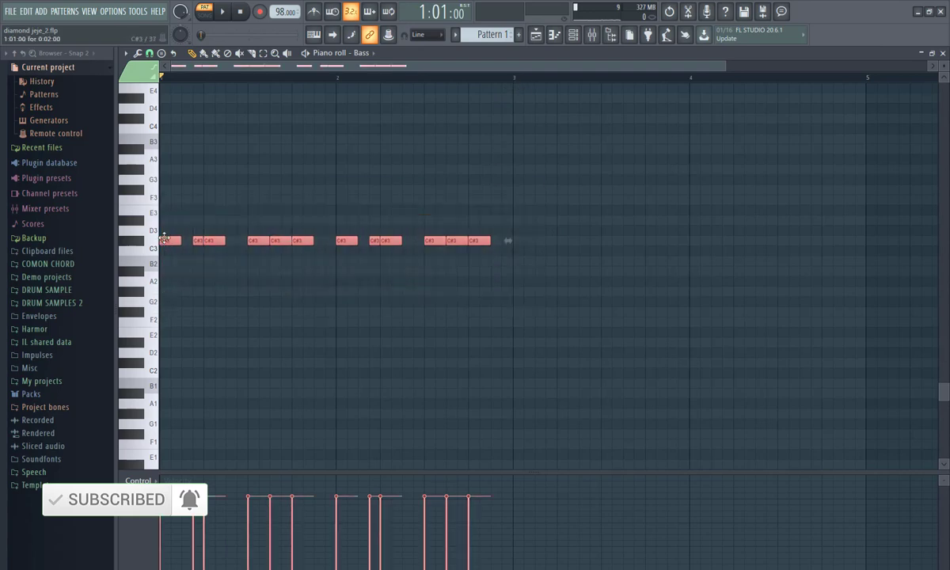
pyautogui.moveTo(166, 242); pyautogui.dragTo(518, 265)
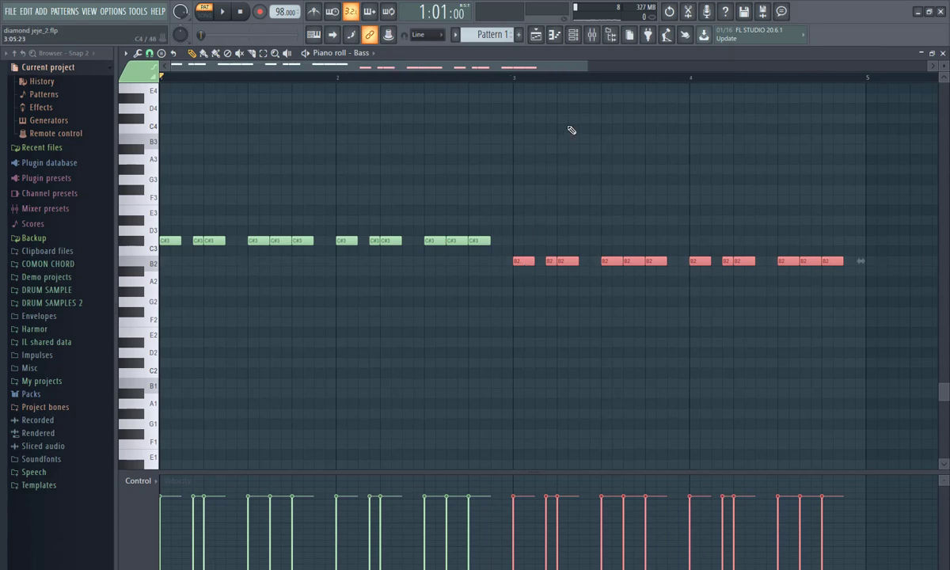
pyautogui.press('space')
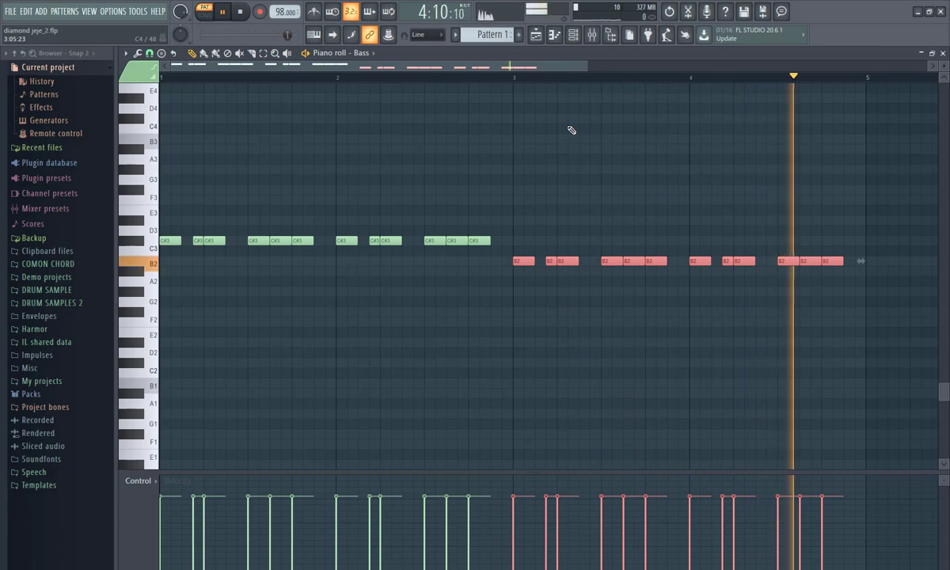
pyautogui.press('space')
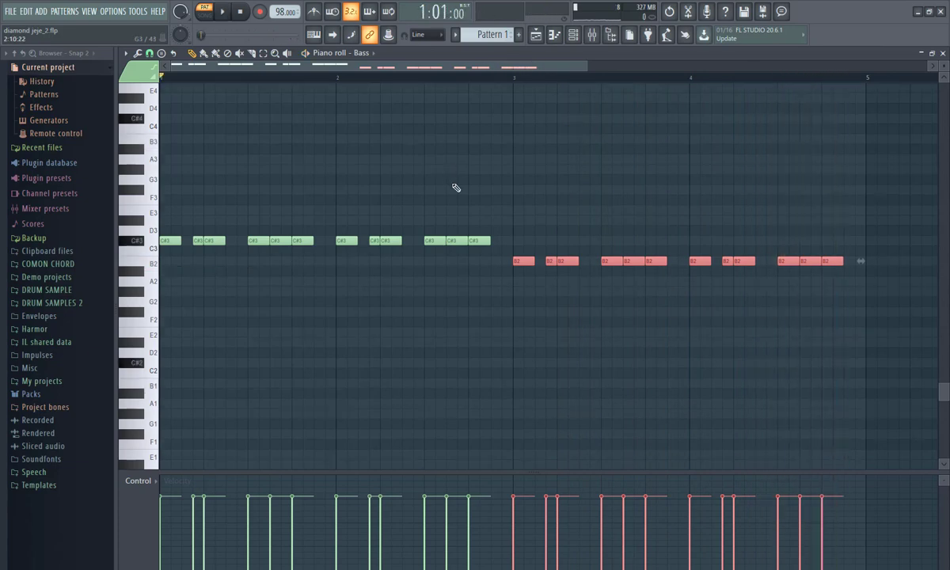
# Step: Add a two-step F#3 note at step 15 of bar 2 and play back the passage leading into it
pyautogui.click(204, 224)
pyautogui.click(145, 245)
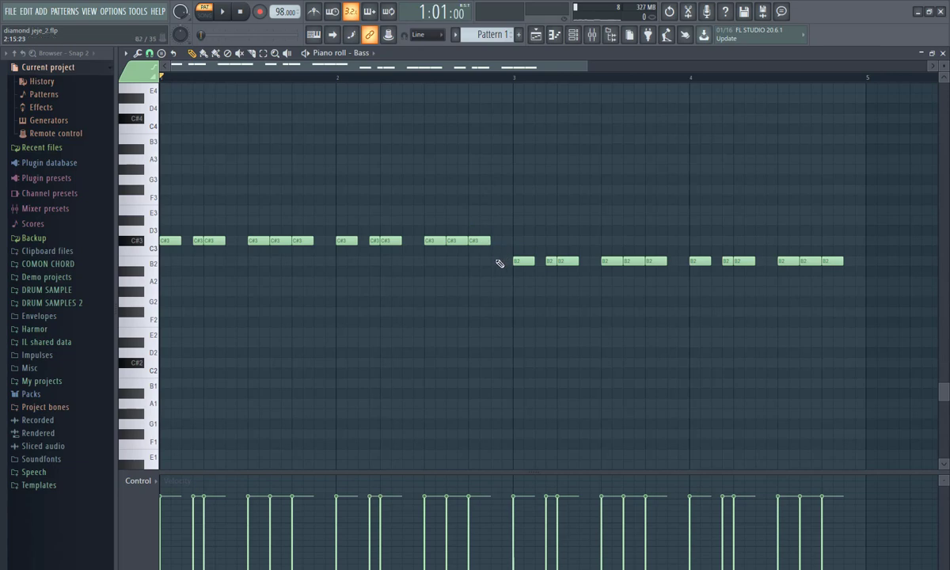
pyautogui.click(491, 191)
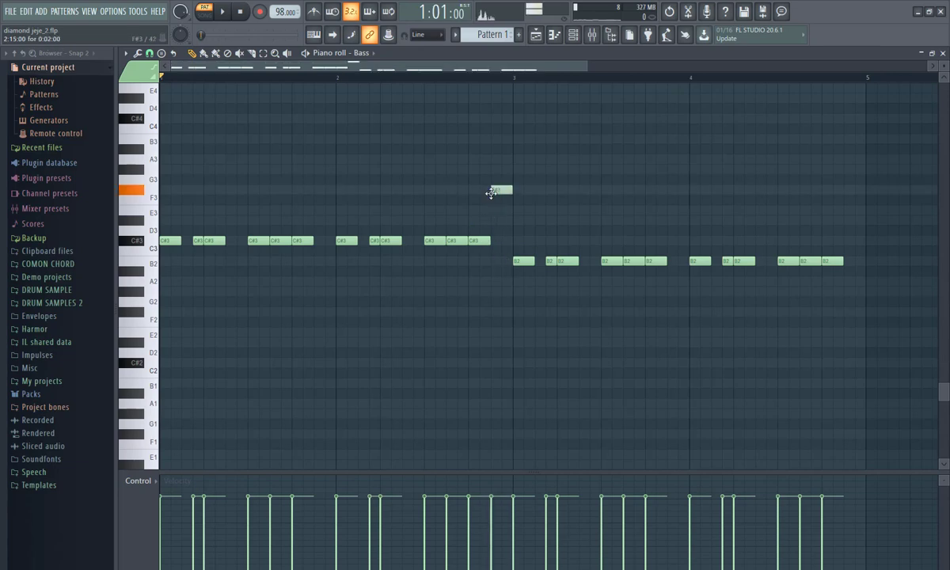
pyautogui.moveTo(492, 192)
pyautogui.mouseDown()
pyautogui.moveTo(500, 240)
pyautogui.moveTo(491, 189)
pyautogui.mouseUp()
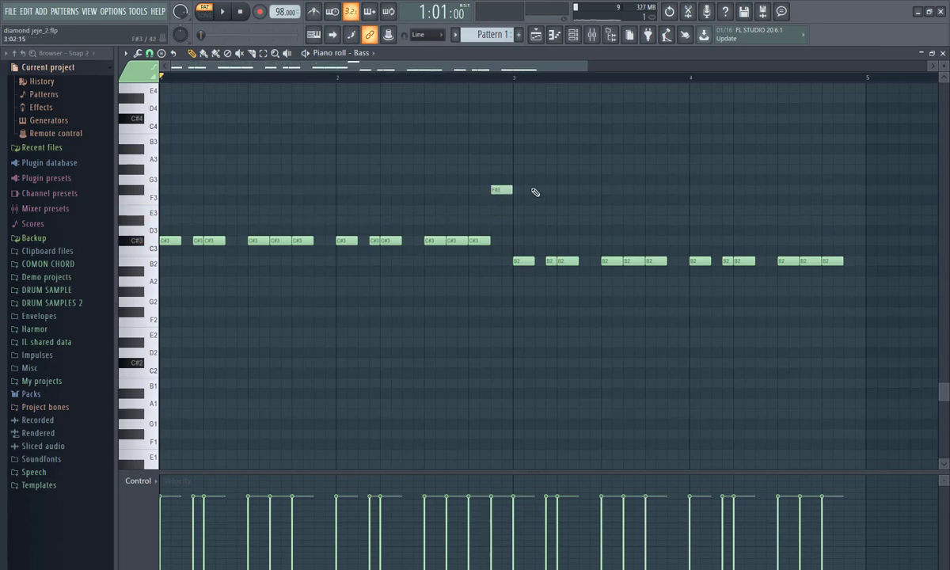
pyautogui.press('space')
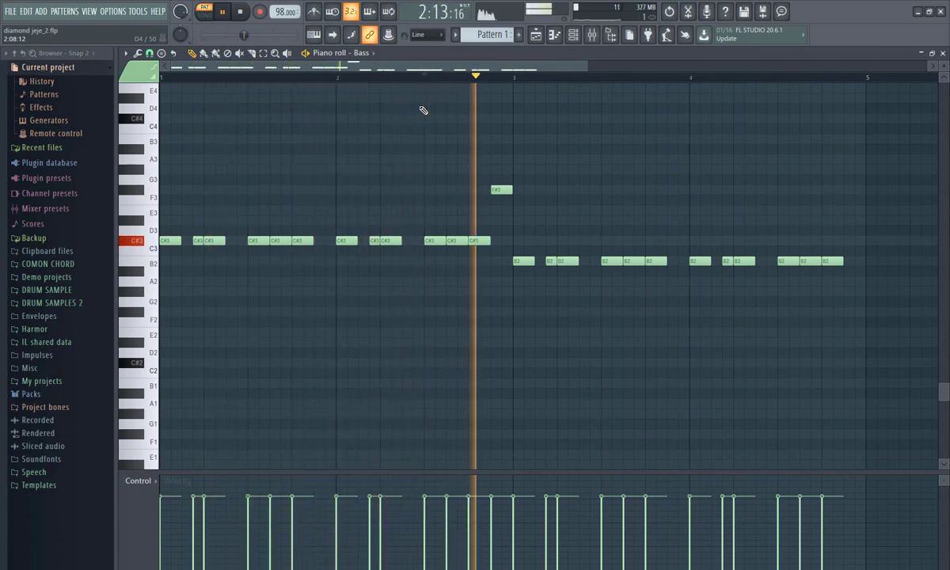
pyautogui.press('space')
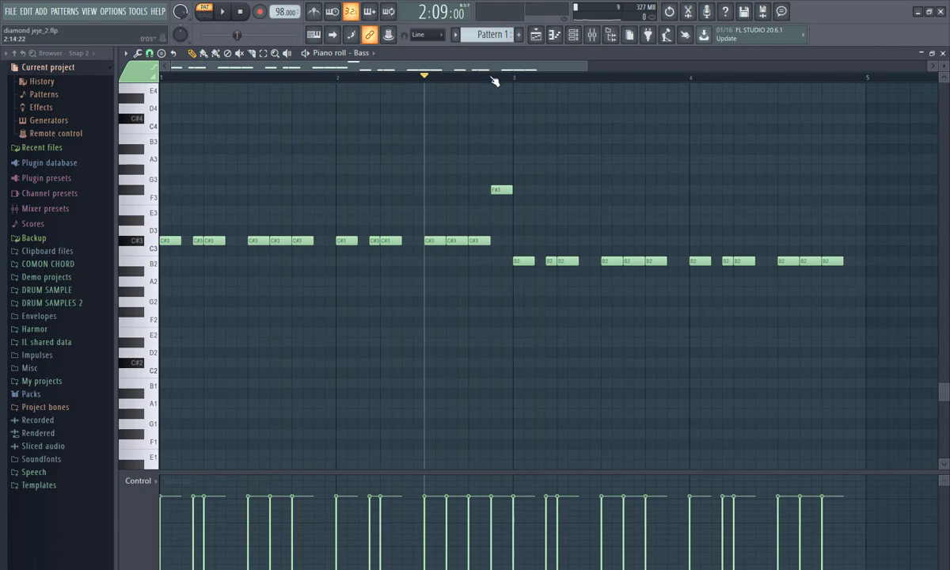
pyautogui.click(491, 77)
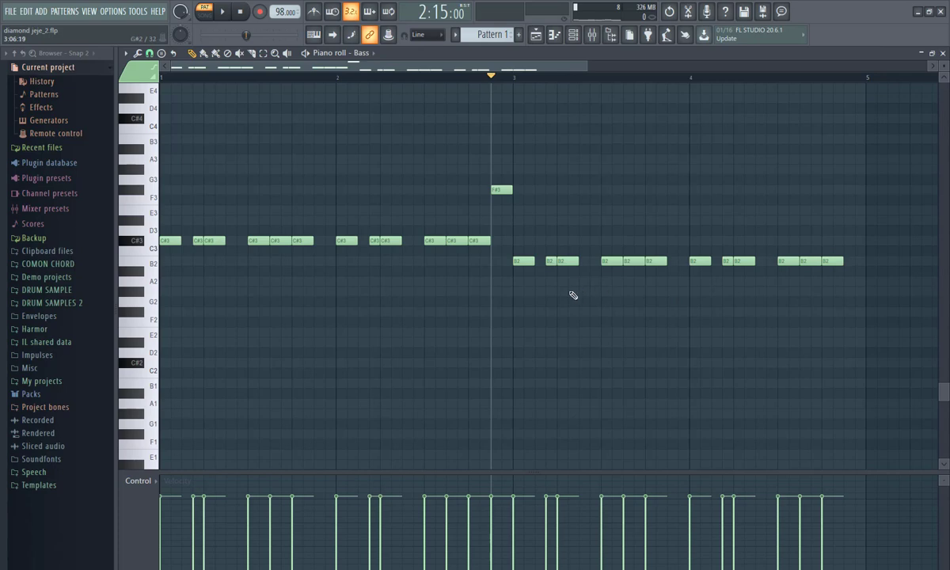
# Step: Delete the last three B2 notes in bar 4 and add two-step notes F#3 at step 7 and E3 at step 9
pyautogui.rightClick(837, 261)
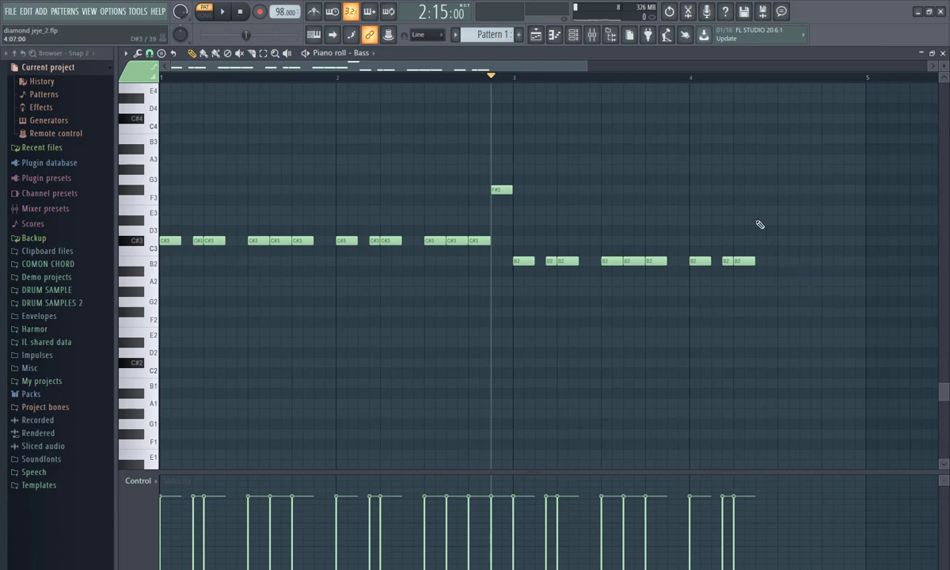
pyautogui.click(758, 190)
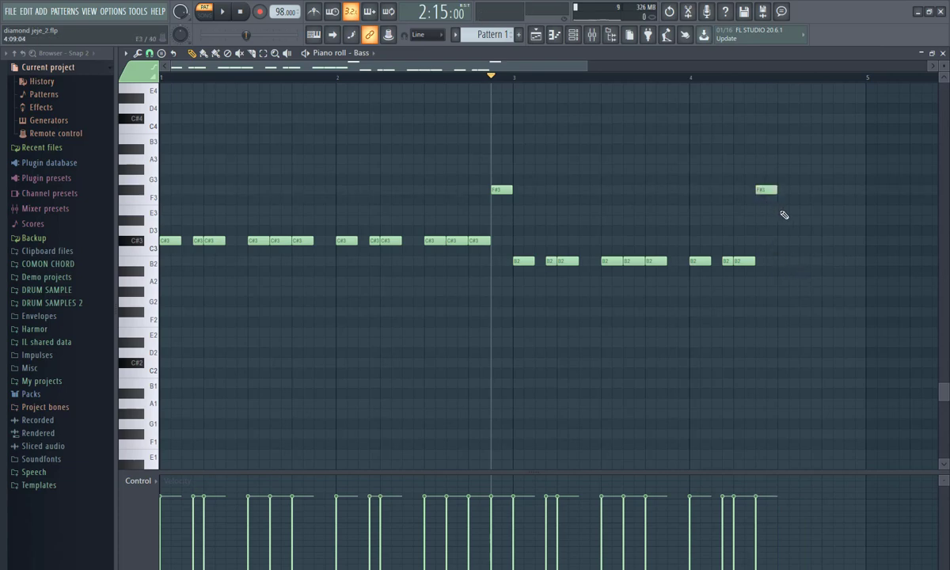
pyautogui.click(783, 211)
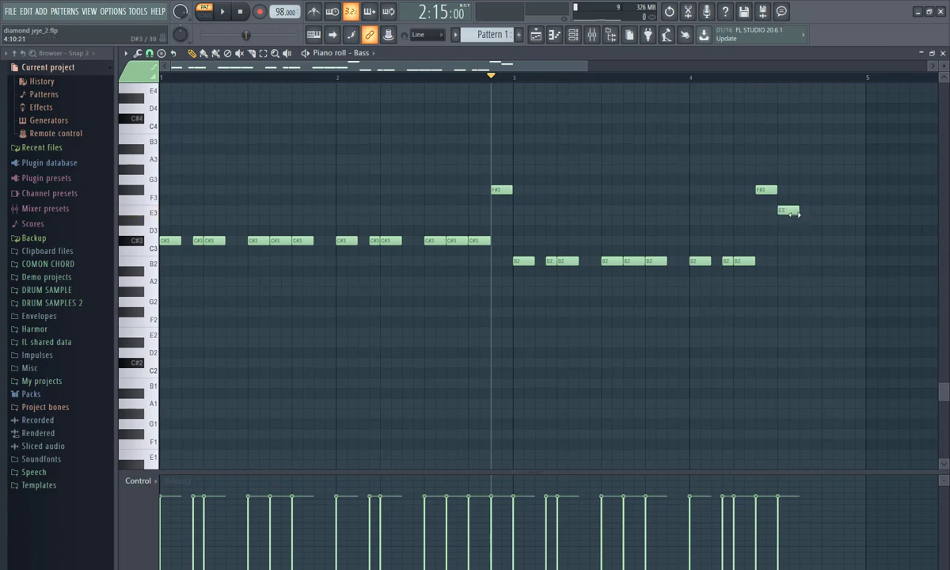
# Step: Add a two-step D3 note at step 11 of bar 4 and audition the descending run from step 6
pyautogui.click(746, 78)
pyautogui.press('space')
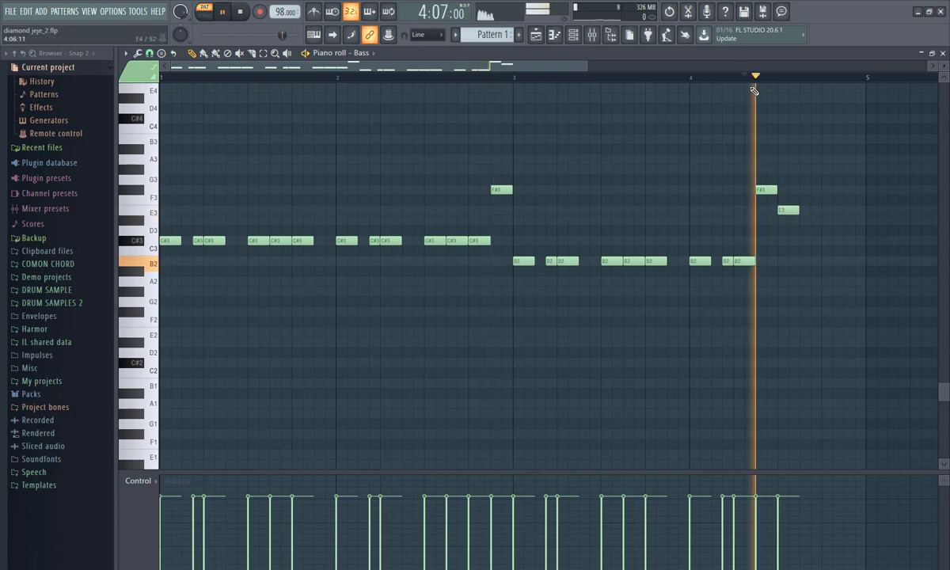
pyautogui.press('space')
pyautogui.press('space')
pyautogui.click(807, 230)
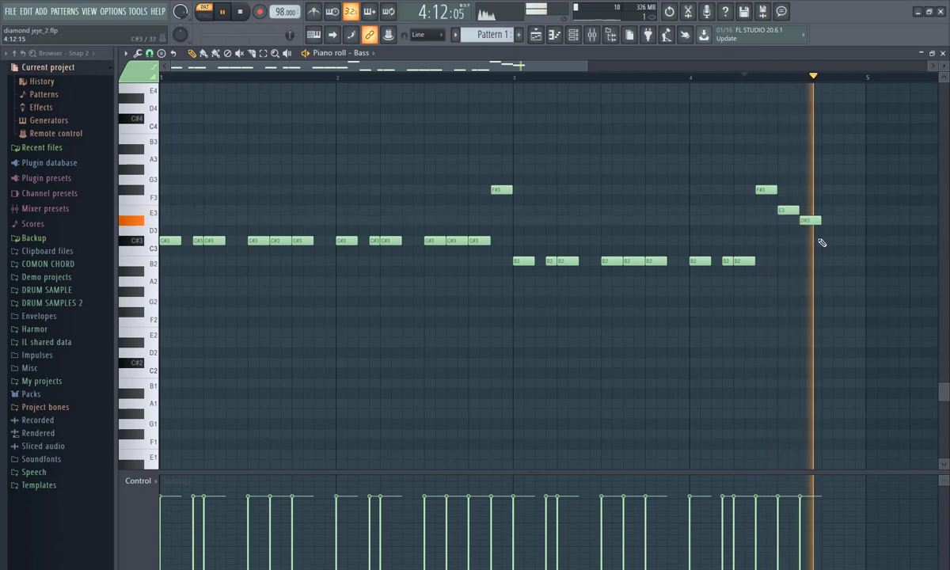
pyautogui.press('space')
pyautogui.press('space')
pyautogui.press('space')
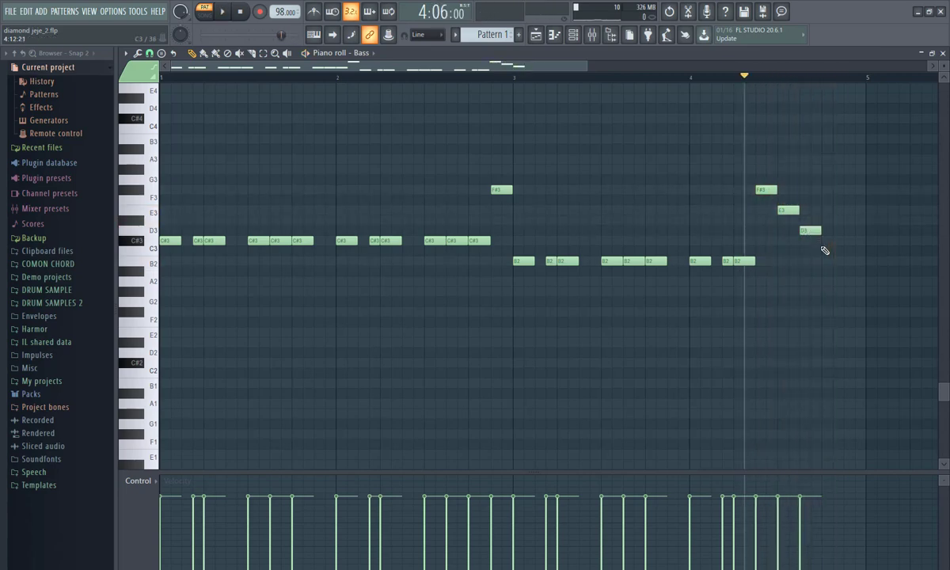
# Step: Add two-step notes C#3 at step 13 and B2 at step 15 of bar 4 and play back the bass line
pyautogui.click(828, 240)
pyautogui.click(848, 261)
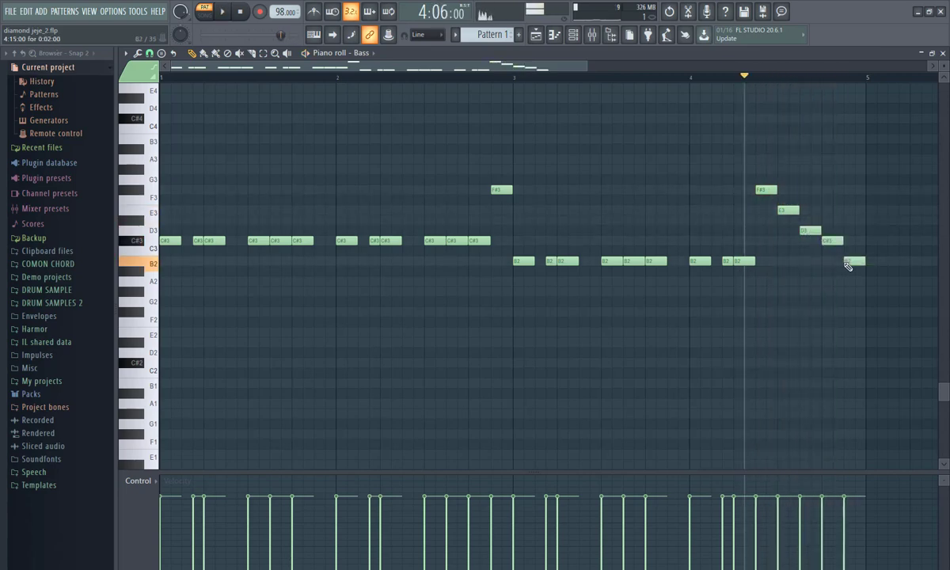
pyautogui.press('space')
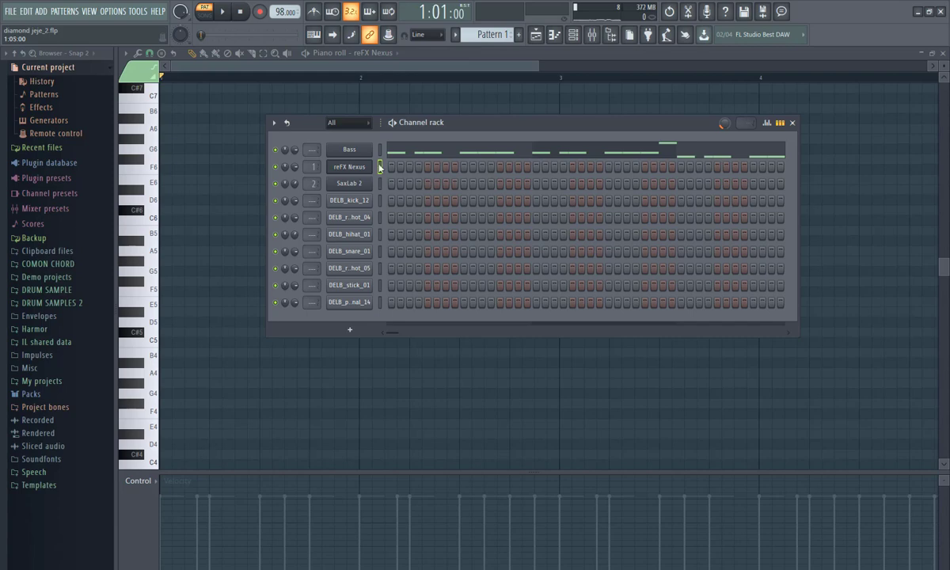
# Step: Inspect the reFX Nexus instrument's SQ Guitar Background preset and the Fruity Balance settings on its mixer insert
pyautogui.click(356, 168)
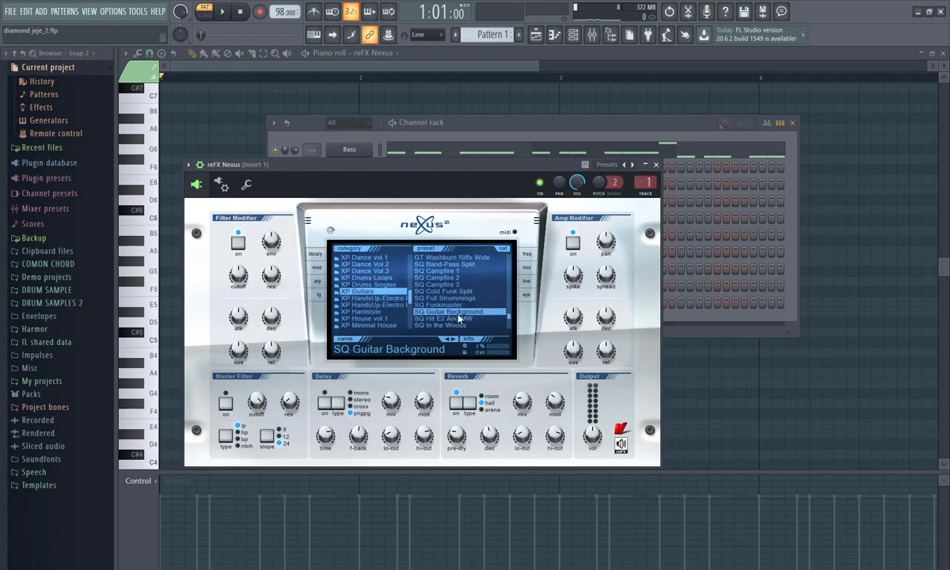
pyautogui.click(500, 125)
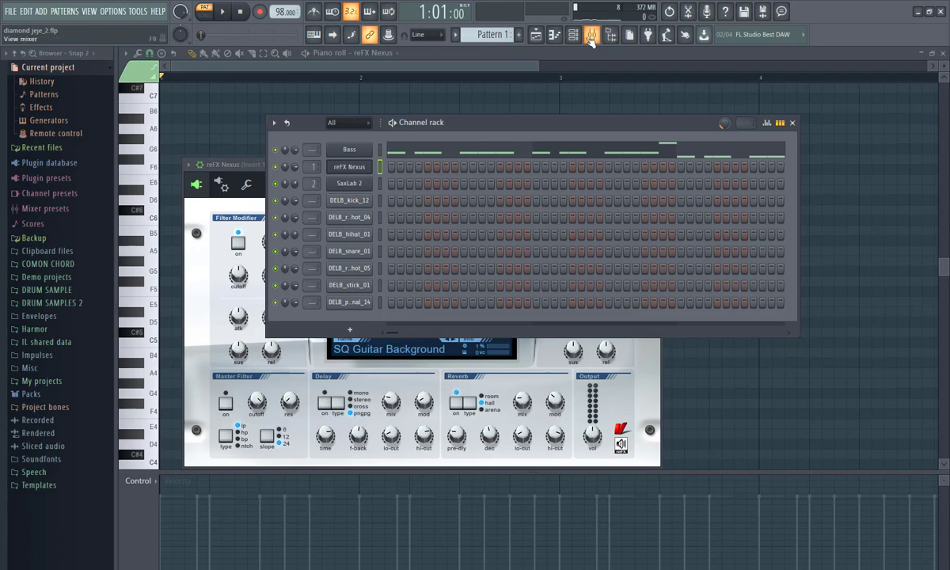
pyautogui.doubleClick(313, 166)
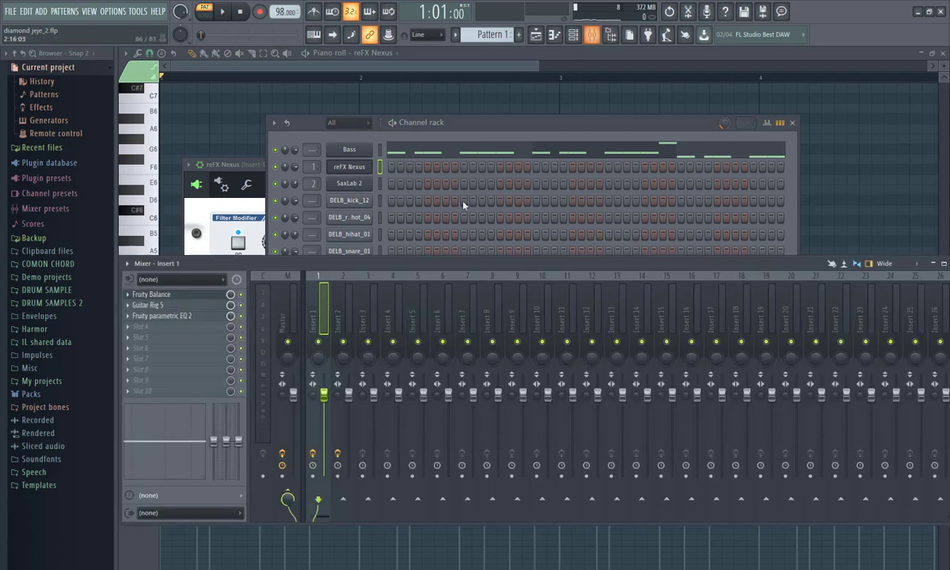
pyautogui.click(184, 295)
pyautogui.moveTo(371, 142); pyautogui.dragTo(482, 114)
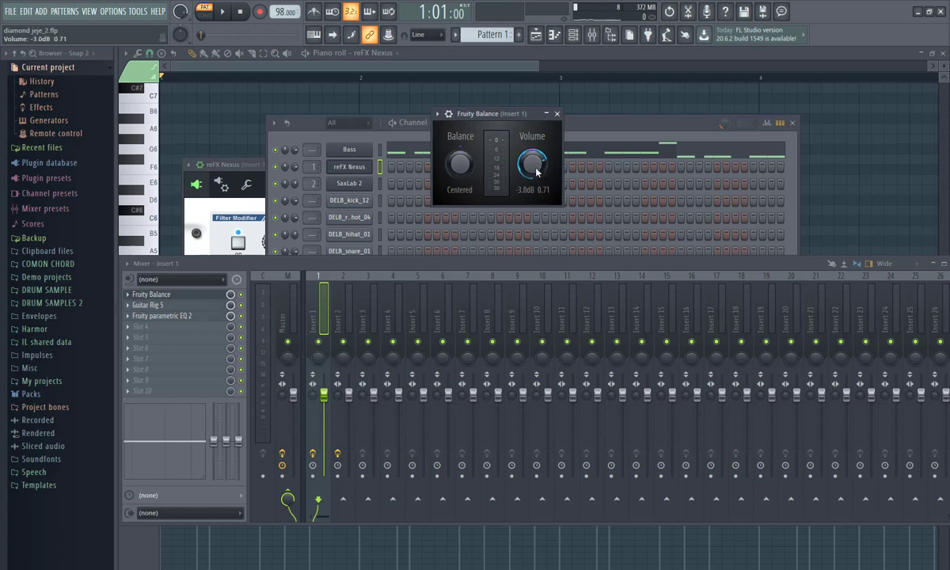
# Step: Inspect the Guitar Rig 5 and Fruity Parametric EQ 2 effects on mixer Insert 1, arranging the plugin windows side by side
pyautogui.click(191, 307)
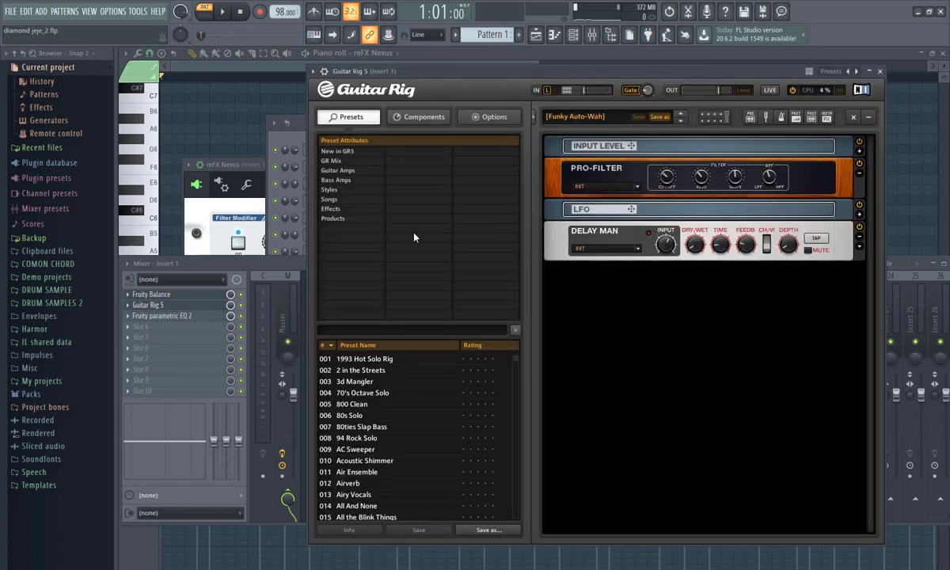
pyautogui.moveTo(557, 72); pyautogui.dragTo(640, 208)
pyautogui.moveTo(492, 110); pyautogui.dragTo(494, 87)
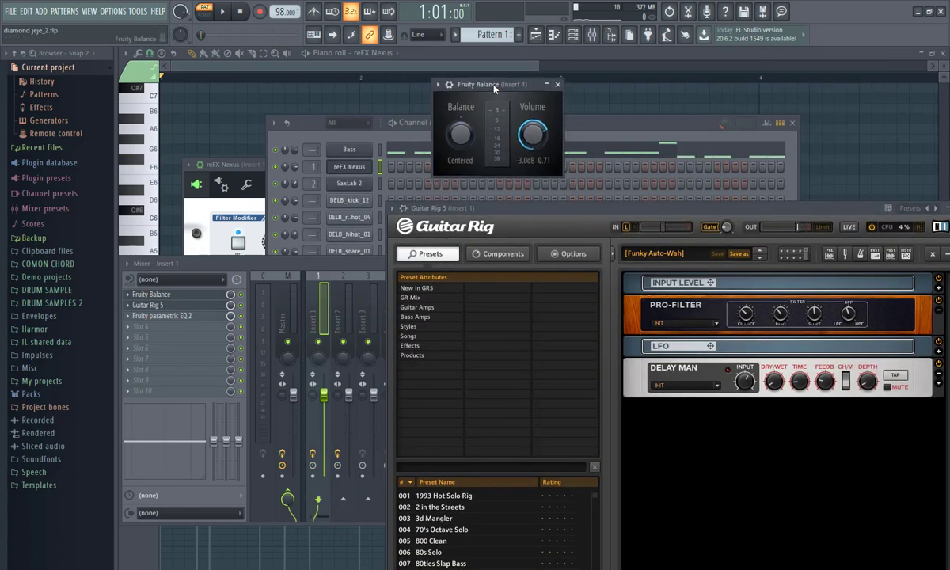
pyautogui.moveTo(560, 217); pyautogui.dragTo(592, 194)
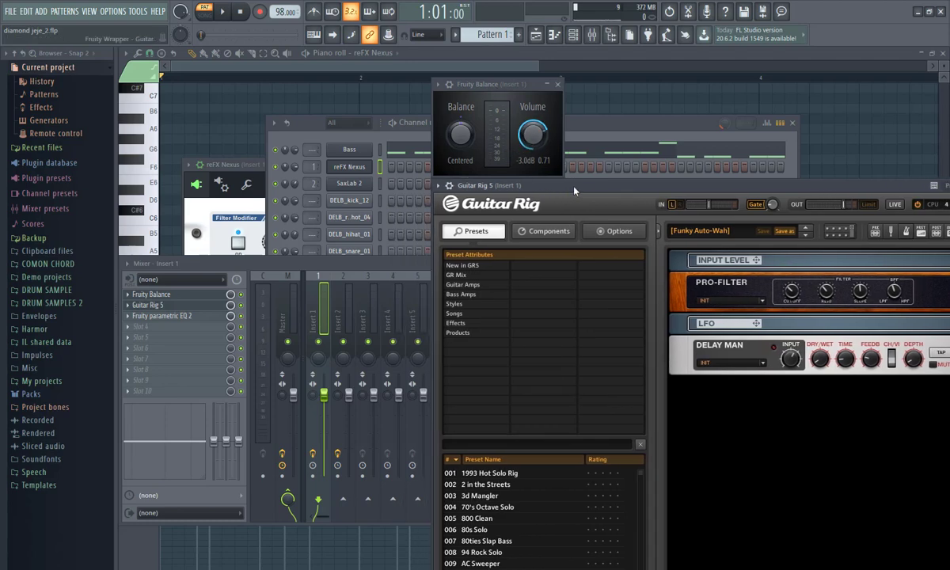
pyautogui.click(162, 315)
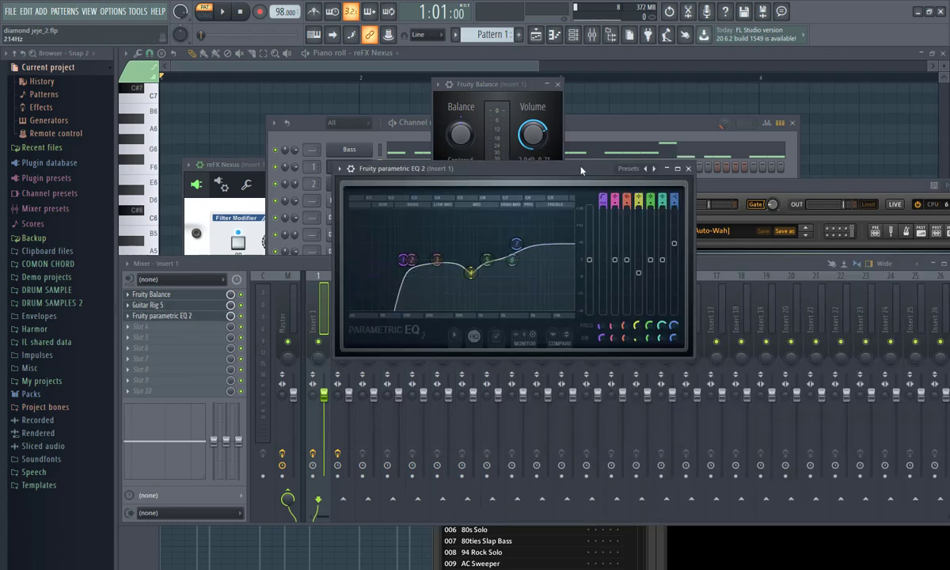
pyautogui.click(639, 129)
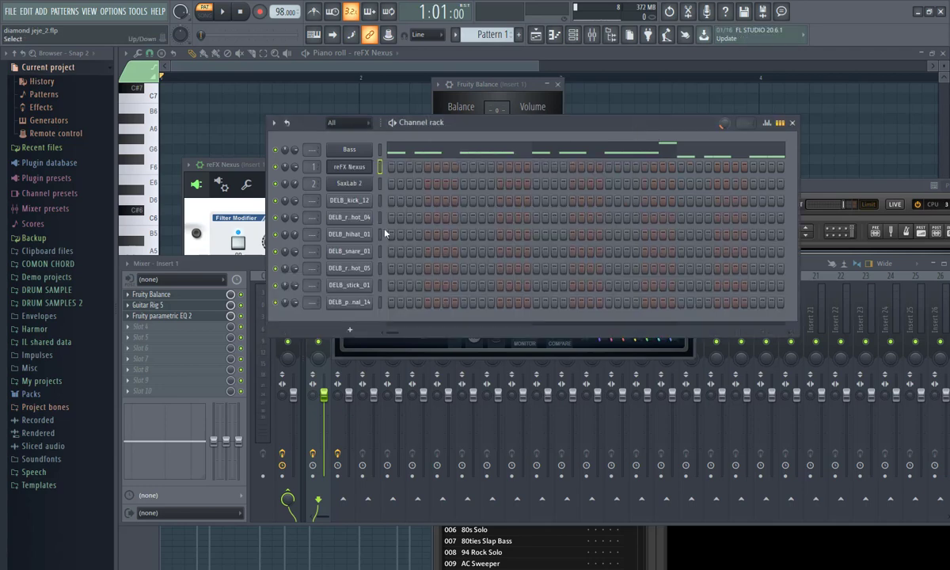
# Step: Open the reFX Nexus channel's piano roll and audition the C#6 key
pyautogui.rightClick(360, 171)
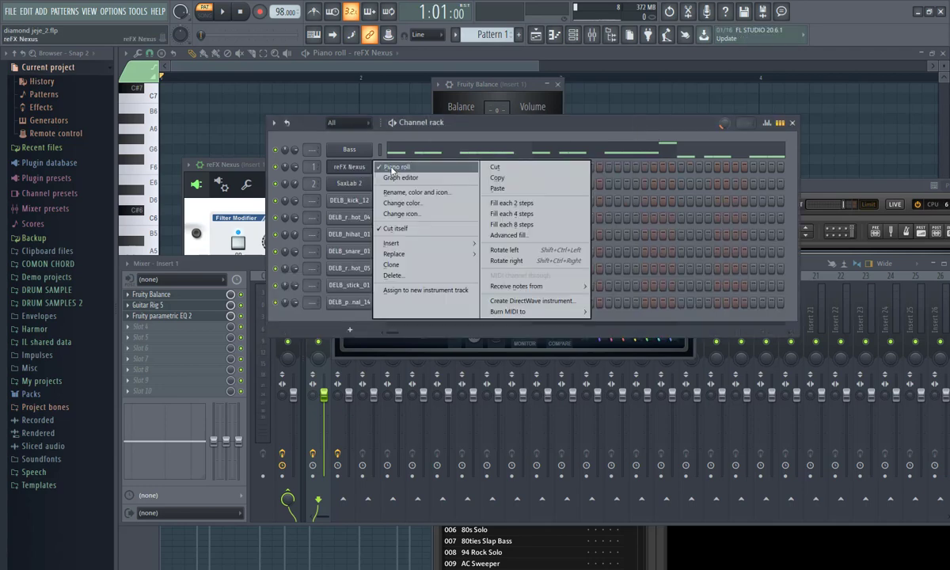
pyautogui.click(366, 162)
pyautogui.rightClick(364, 172)
pyautogui.click(368, 157)
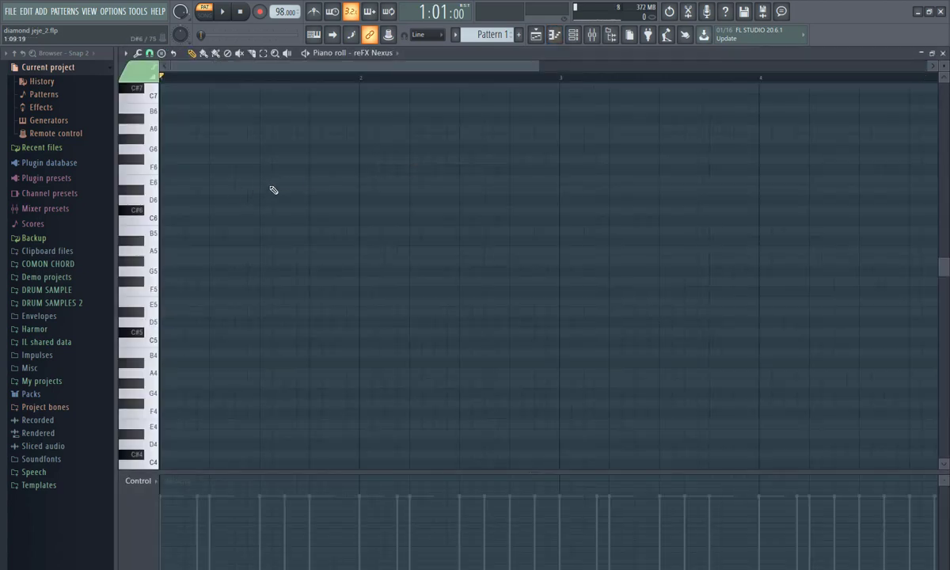
pyautogui.click(143, 212)
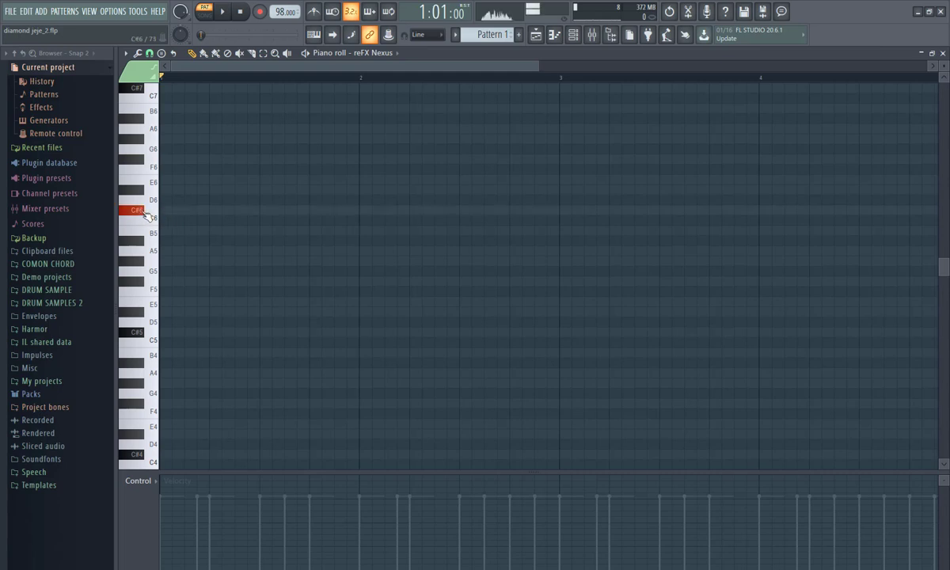
pyautogui.click(143, 211)
pyautogui.click(143, 212)
# Step: Add one-step C#6 notes at steps 1, 2, 5 and 6 of bar 1, playing the pattern while entering them
pyautogui.click(166, 211)
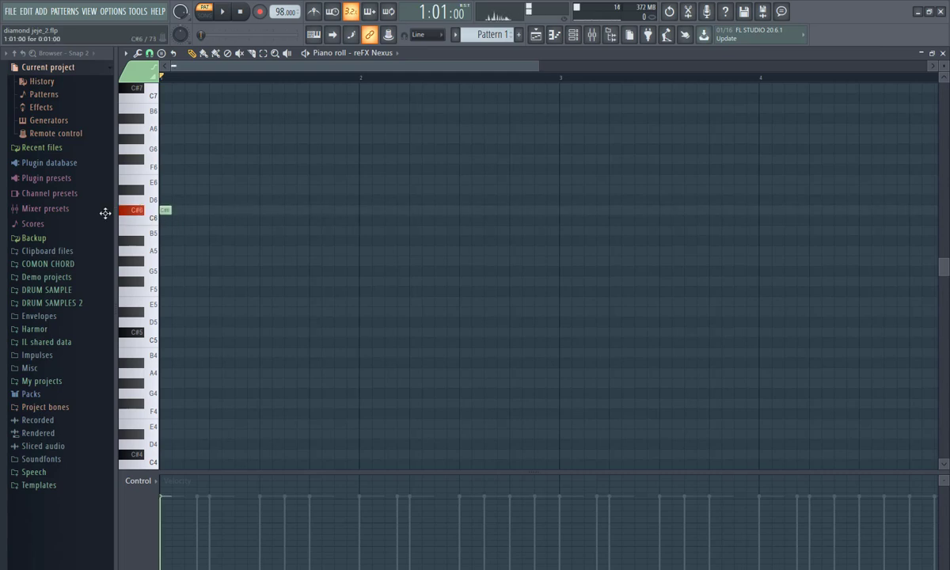
pyautogui.click(178, 210)
pyautogui.press('space')
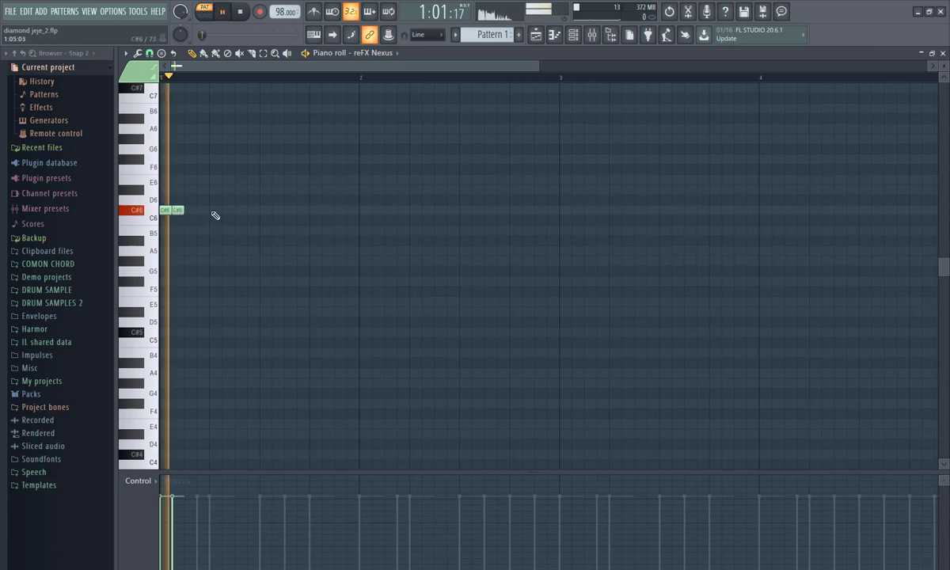
pyautogui.click(214, 211)
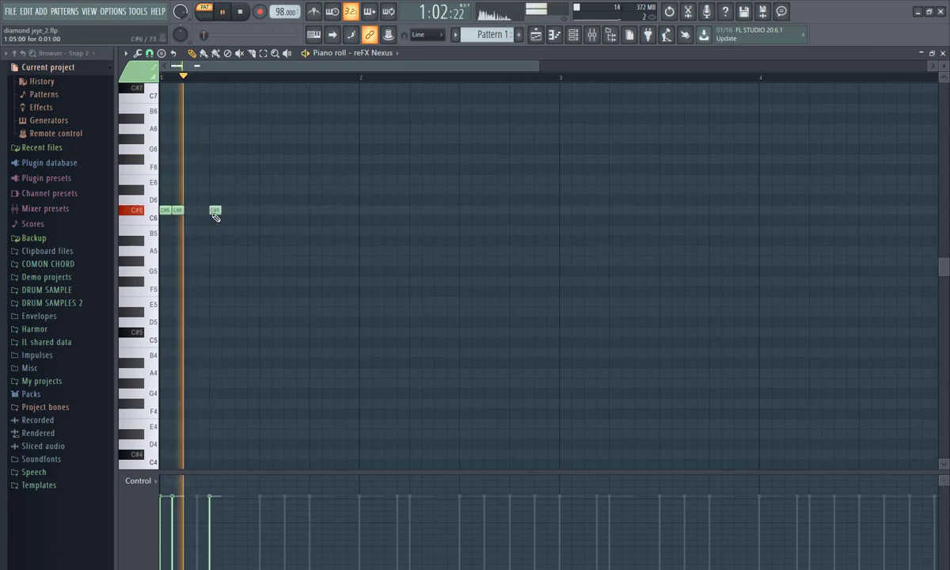
pyautogui.click(227, 211)
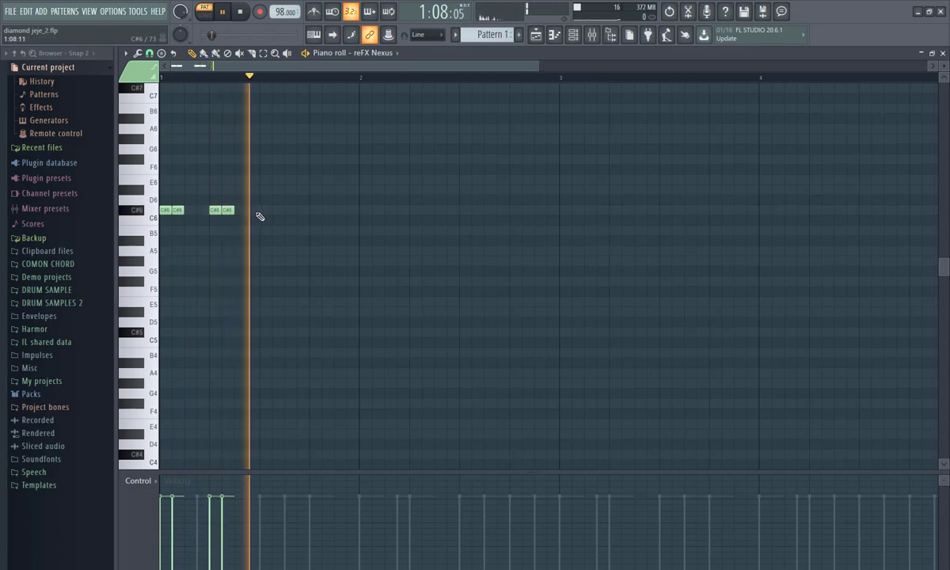
# Step: Add one-step C#6 notes at steps 9, 10 and 13 of bar 1 and play back the phrase
pyautogui.click(265, 211)
pyautogui.click(277, 211)
pyautogui.press('space')
pyautogui.press('space')
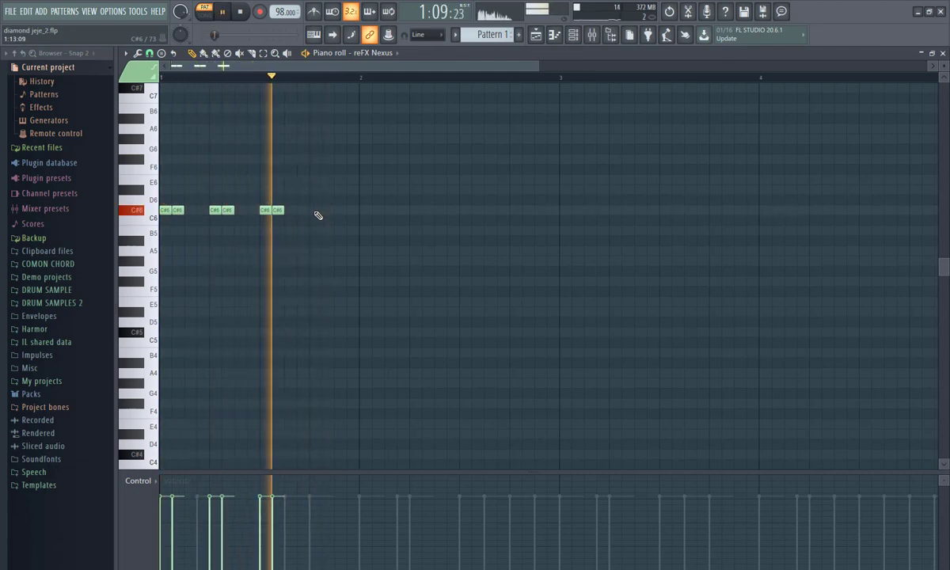
pyautogui.click(312, 211)
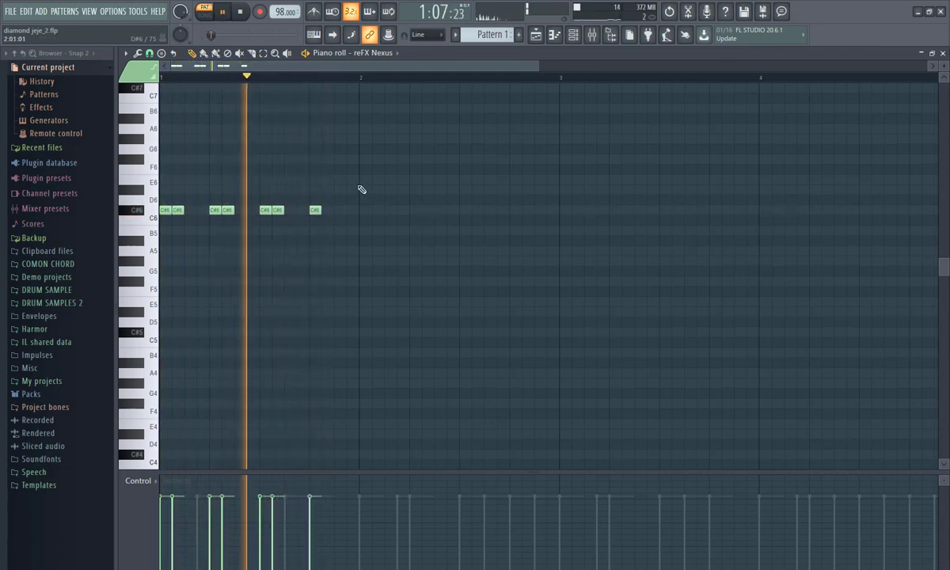
pyautogui.press('space')
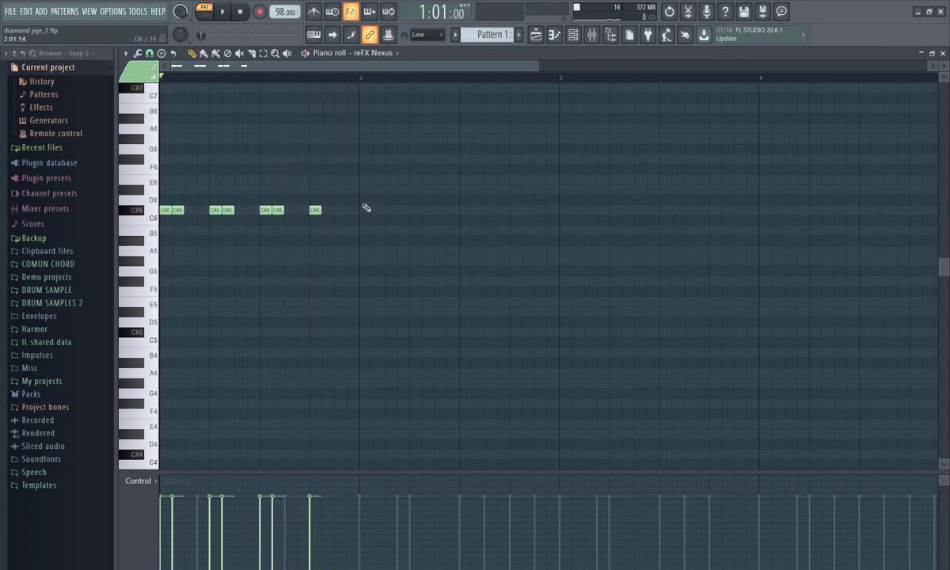
pyautogui.press('space')
# Step: Copy the one-bar C#6 phrase from bar 1 into bar 2, removing the stray C6 note at the start of bar 2
pyautogui.click(365, 219)
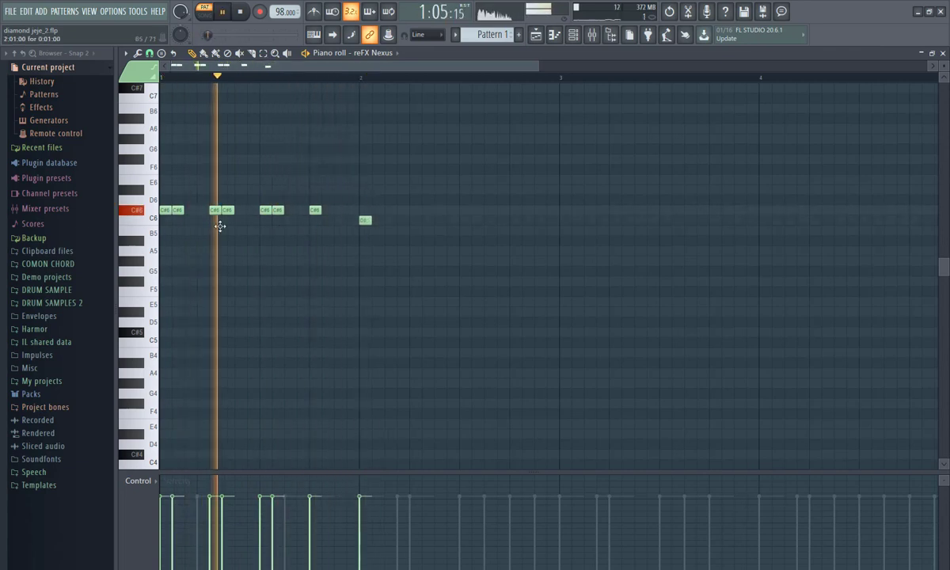
pyautogui.rightClick(358, 221)
pyautogui.moveTo(413, 165); pyautogui.dragTo(165, 263)
pyautogui.moveTo(164, 209); pyautogui.dragTo(364, 212)
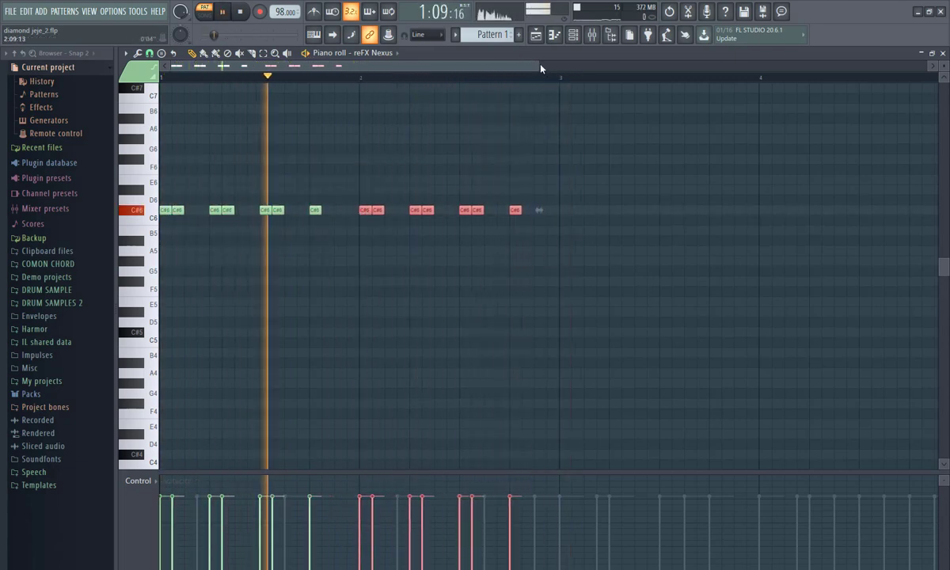
pyautogui.moveTo(538, 64); pyautogui.dragTo(615, 76)
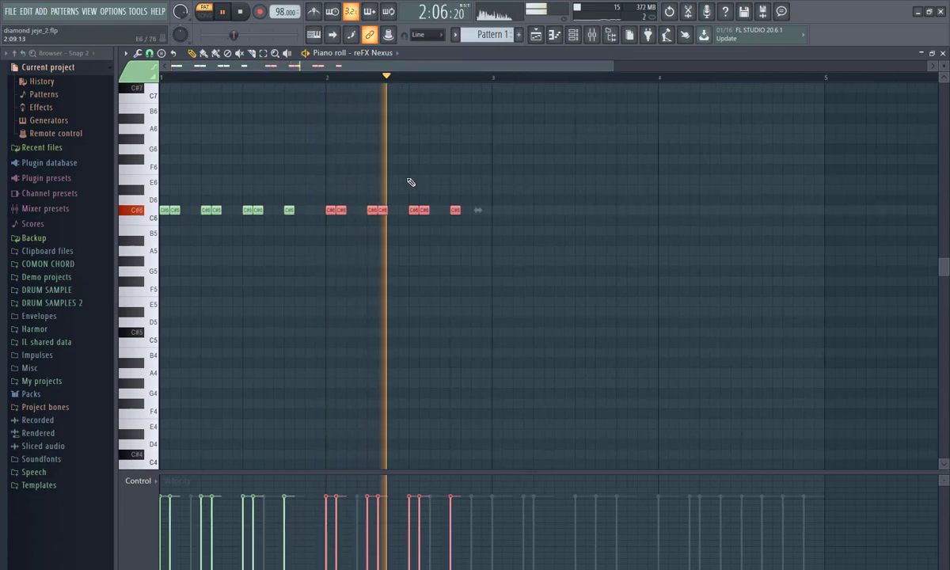
# Step: Layer a copy of the two-bar C#6 phrase on G#6 and play back both lines together
pyautogui.moveTo(503, 198); pyautogui.dragTo(157, 229)
pyautogui.press('space')
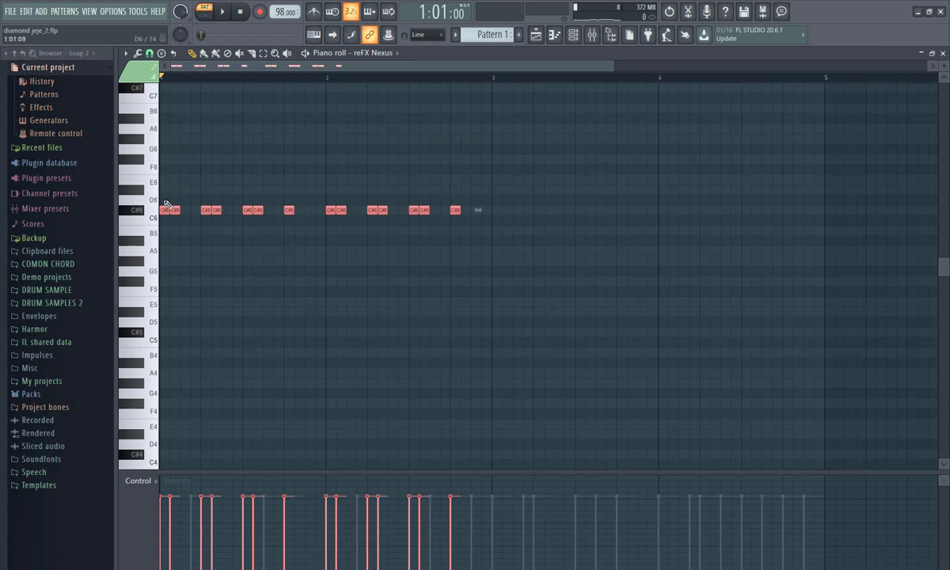
pyautogui.moveTo(166, 203); pyautogui.dragTo(158, 145)
pyautogui.rightClick(165, 139)
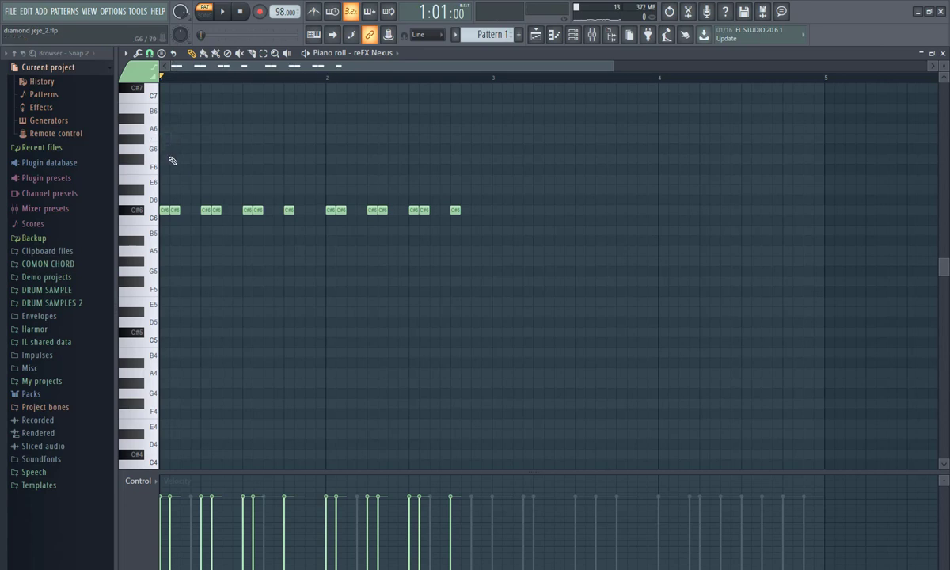
pyautogui.hotkey('ctrl', 'a')
pyautogui.keyDown('shift'); pyautogui.moveTo(164, 211); pyautogui.dragTo(174, 123); pyautogui.keyUp('shift')
pyautogui.press('space')
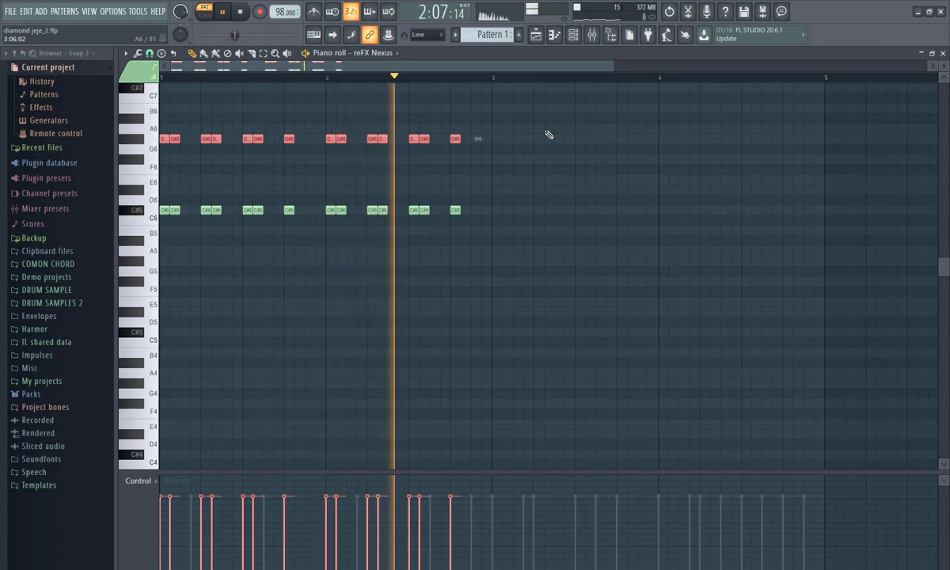
pyautogui.press('space')
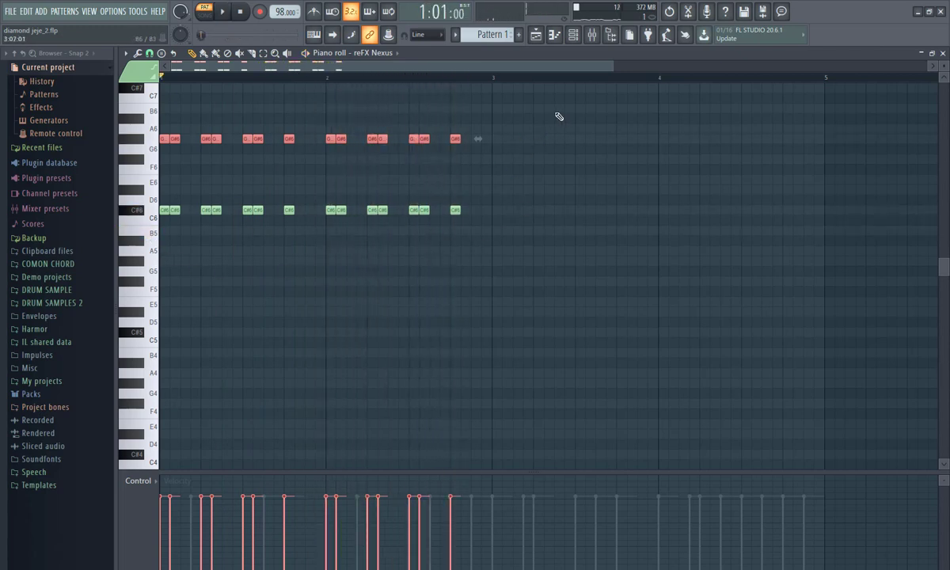
# Step: Duplicate the two-bar C#6 and G#6 phrase into bars 3 and 4, transposed down to B5 and F#6, and play it back
pyautogui.keyDown('ctrl'); pyautogui.moveTo(557, 111); pyautogui.dragTo(162, 289); pyautogui.keyUp('ctrl')
pyautogui.hotkey('ctrl', 'b')
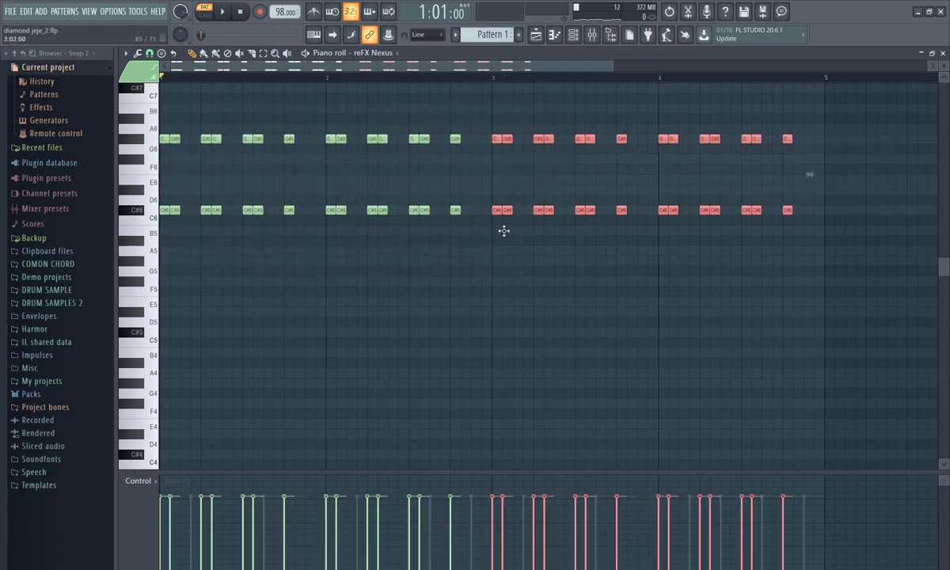
pyautogui.moveTo(503, 231)
pyautogui.mouseDown()
pyautogui.moveTo(500, 239)
pyautogui.moveTo(492, 230)
pyautogui.mouseUp()
pyautogui.press('space')
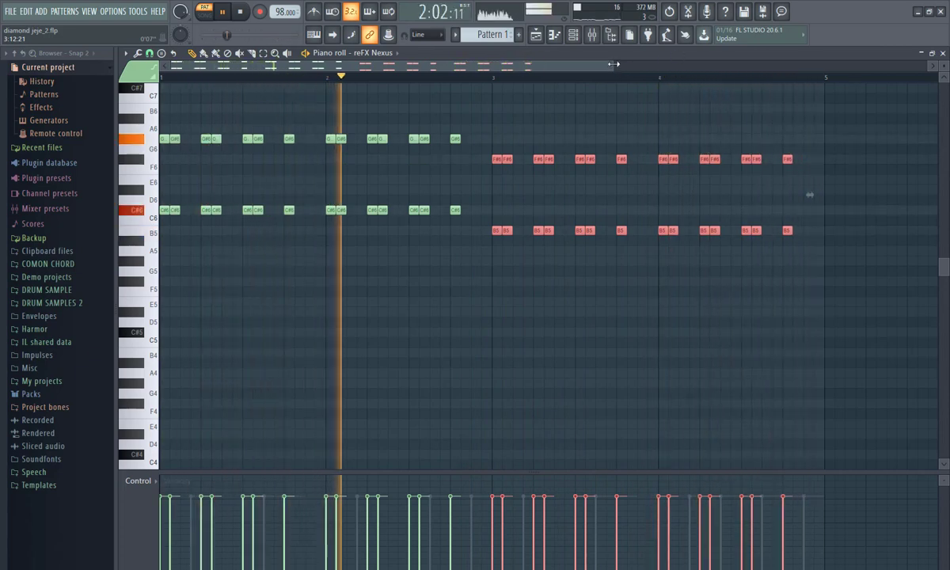
pyautogui.moveTo(614, 63); pyautogui.dragTo(757, 78)
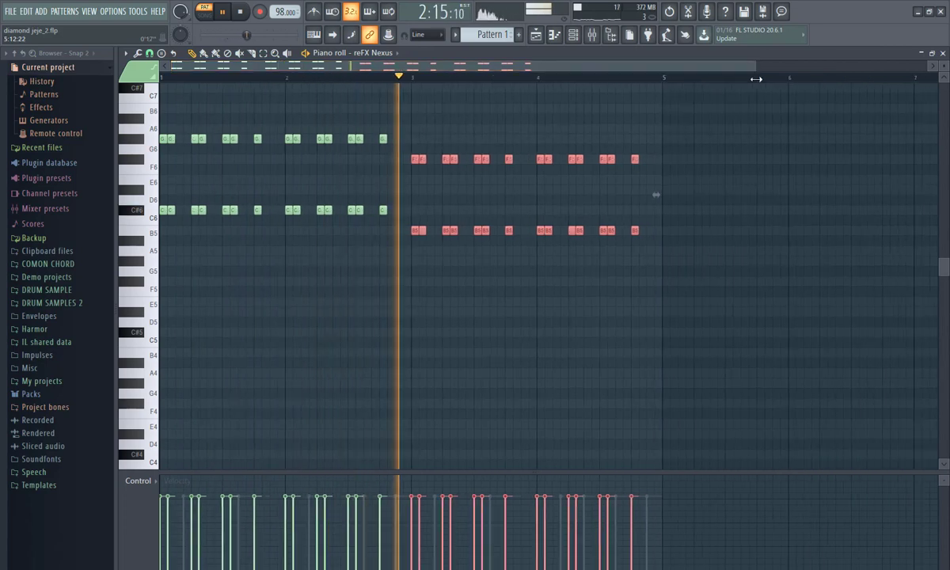
pyautogui.press('space')
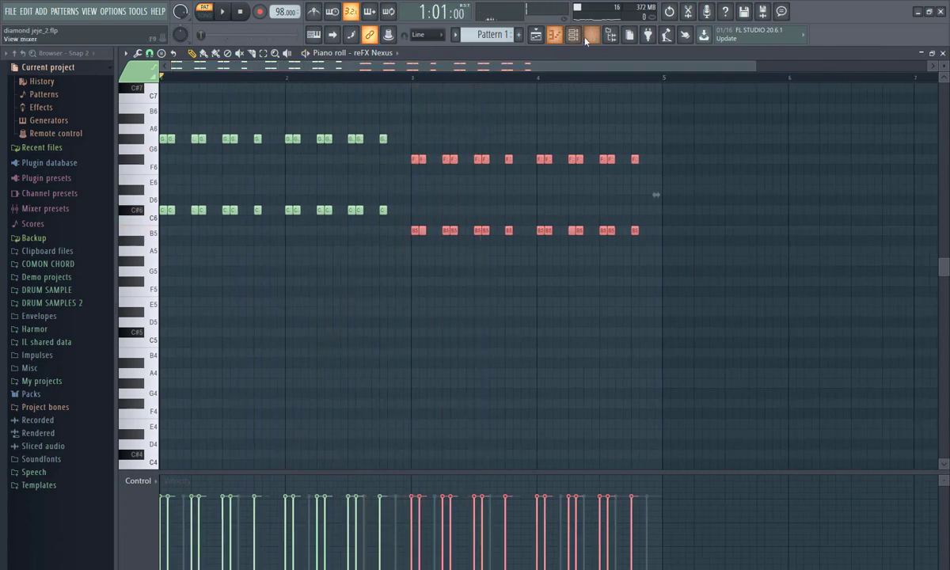
# Step: Open the SaxLab 2 channel's piano roll and add a four-step C#6 note at the start of bar 1
pyautogui.click(572, 34)
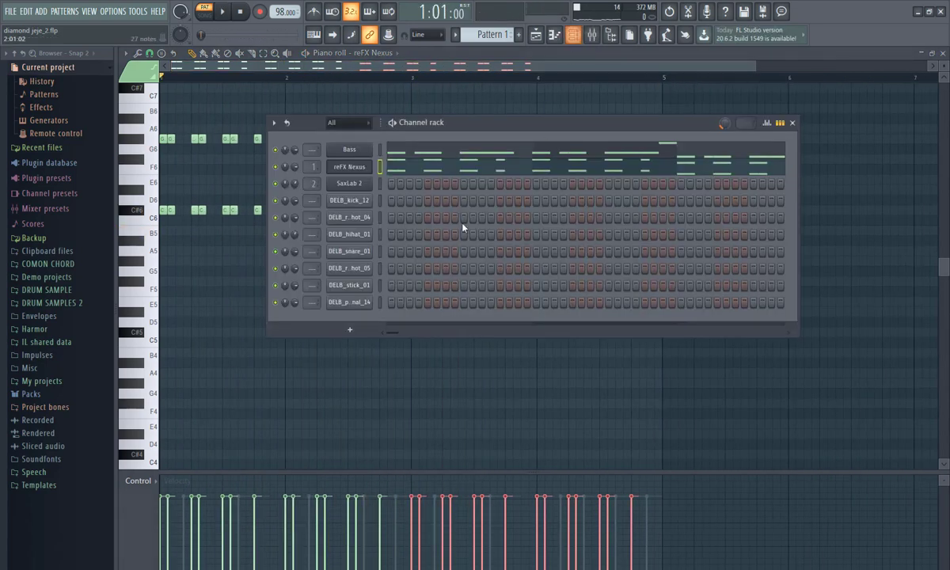
pyautogui.click(368, 192)
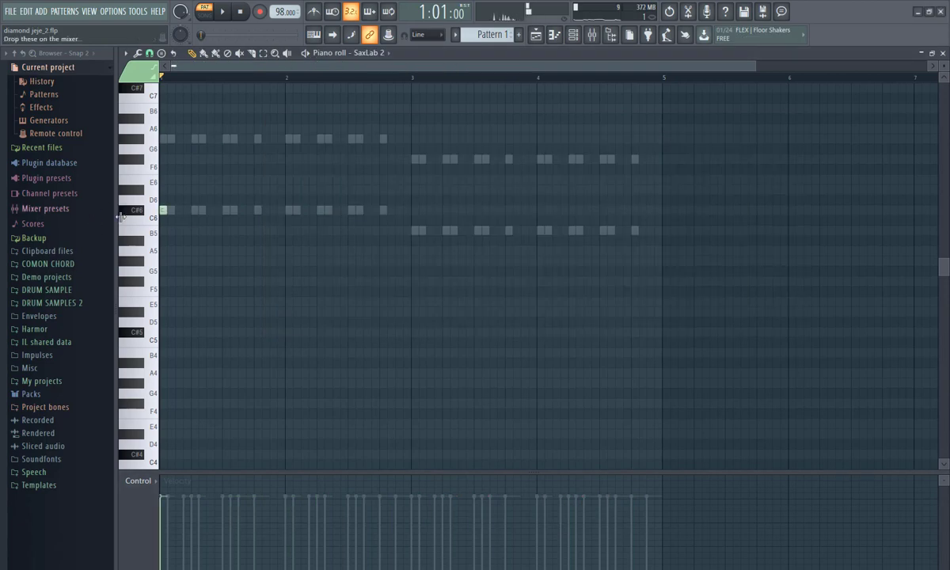
pyautogui.moveTo(164, 210); pyautogui.dragTo(195, 217)
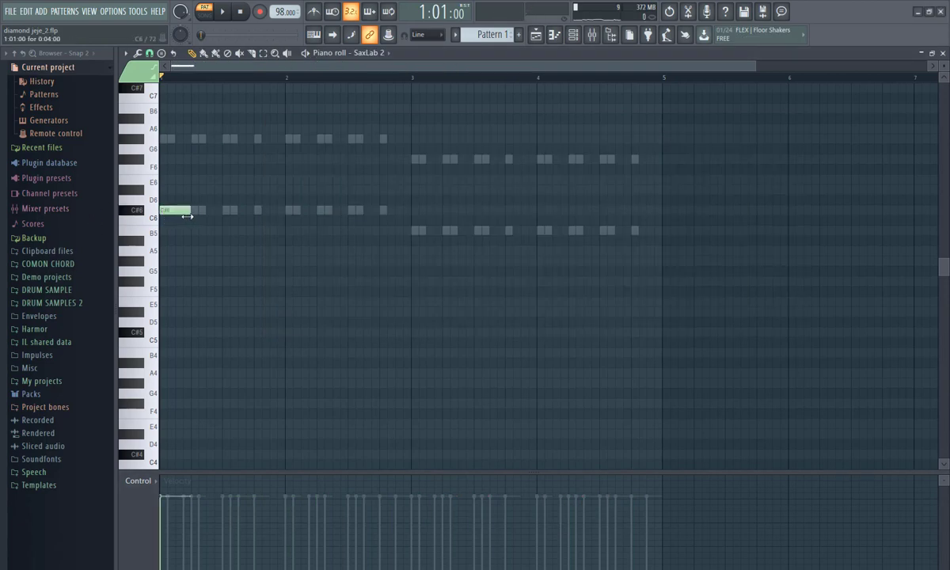
# Step: Shorten the bar 1 C#6 note to three steps, add matching notes on C#6 in bar 2 and B5 in bars 3 and 4, and play back
pyautogui.press('space')
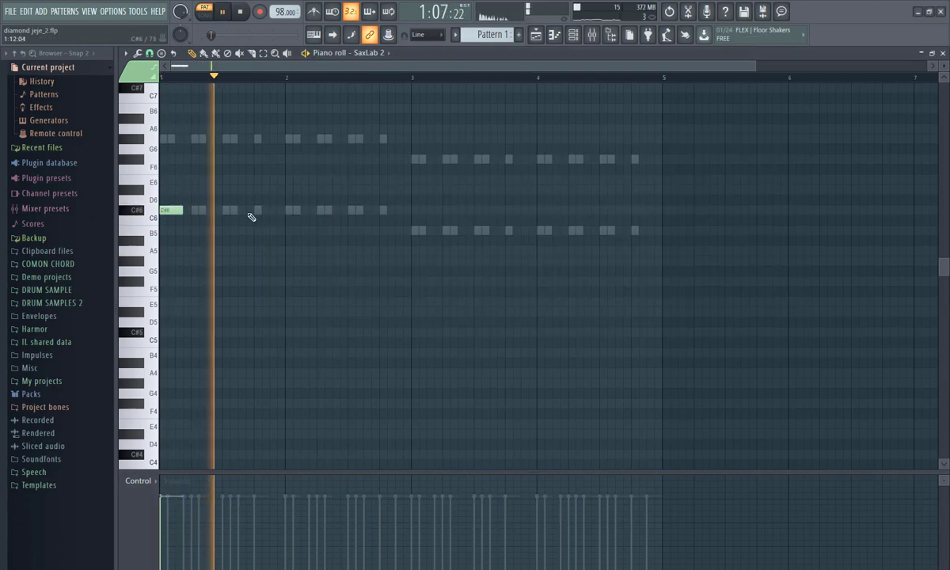
pyautogui.press('space')
pyautogui.press('space')
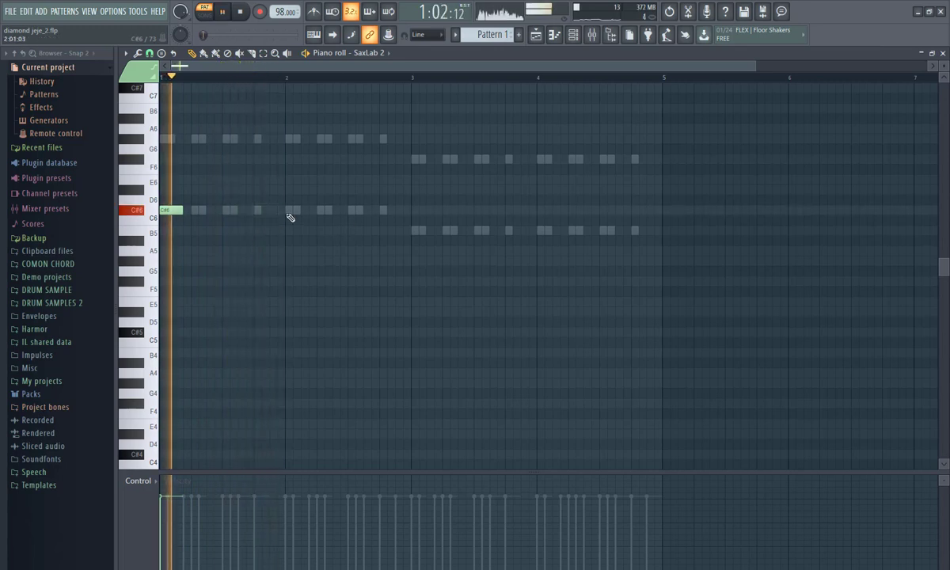
pyautogui.click(291, 212)
pyautogui.click(415, 231)
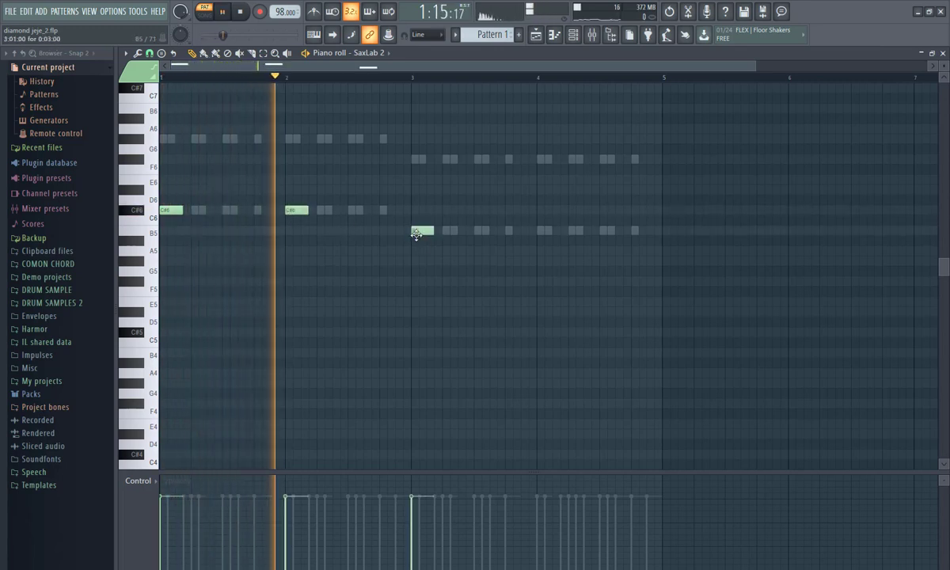
pyautogui.click(541, 230)
pyautogui.press('space')
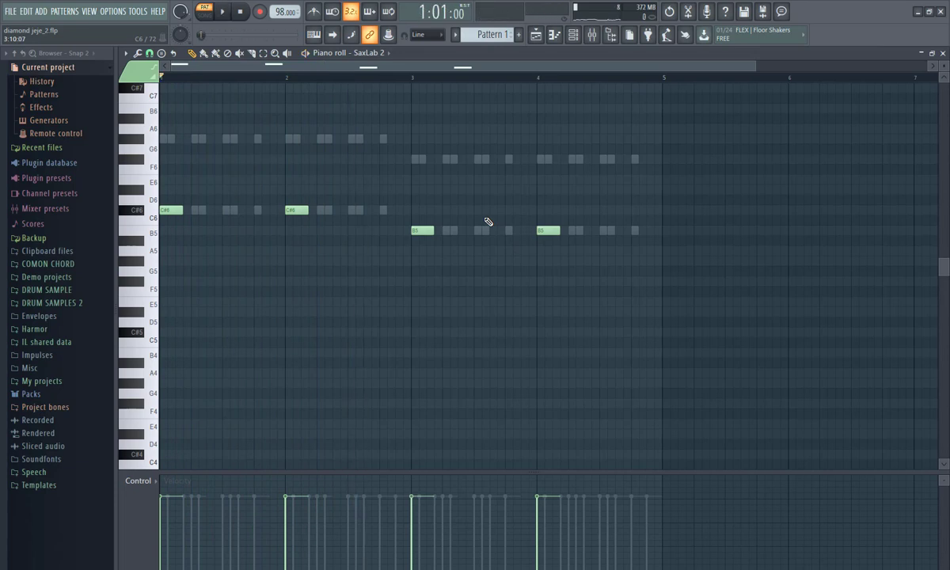
# Step: Transpose all SaxLab 2 notes down one octave and play back the pattern
pyautogui.hotkey('ctrl', 'Down')
pyautogui.press('space')
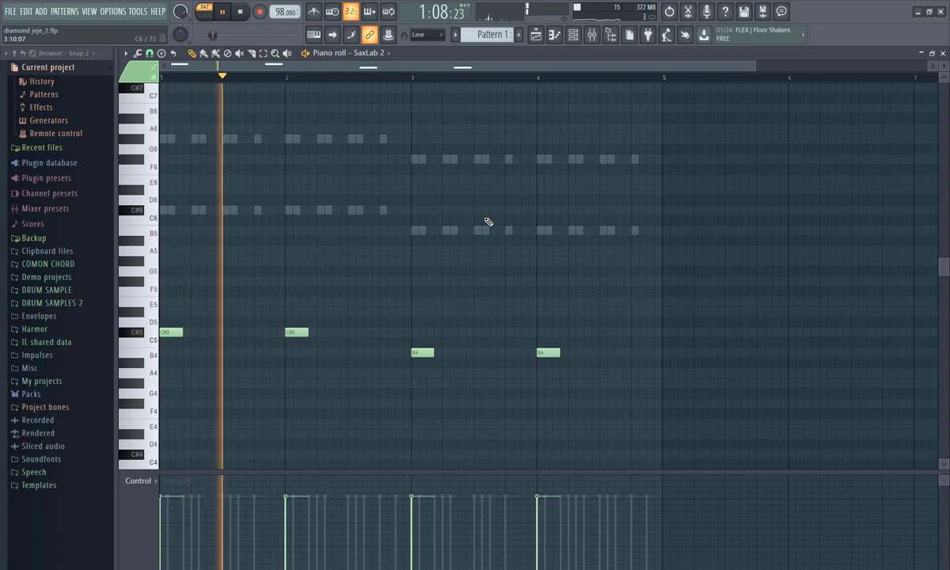
pyautogui.press('space')
# Step: Open Fruity Reeverb 2 on mixer Insert 2 and compare the pattern's playback with the effect bypassed and enabled
pyautogui.click(572, 35)
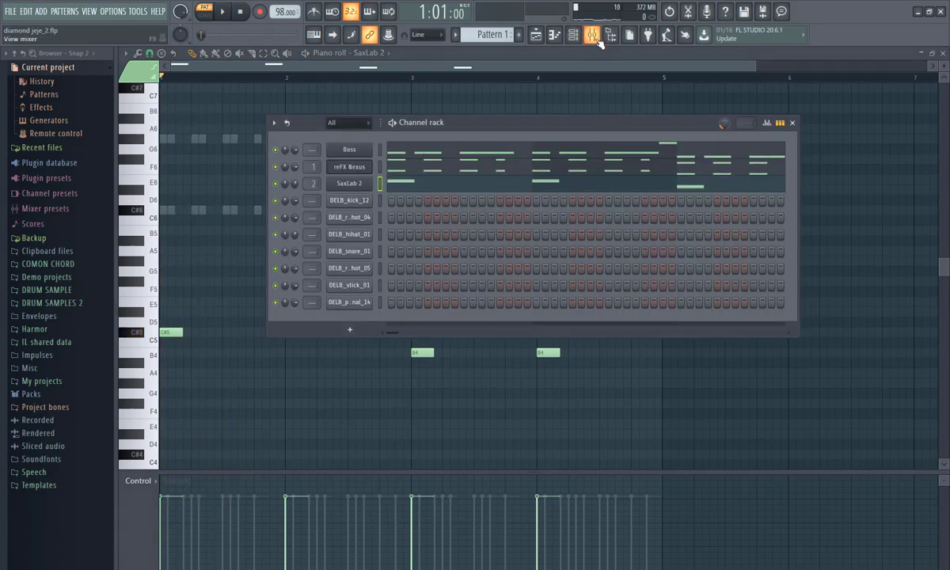
pyautogui.click(591, 35)
pyautogui.click(158, 294)
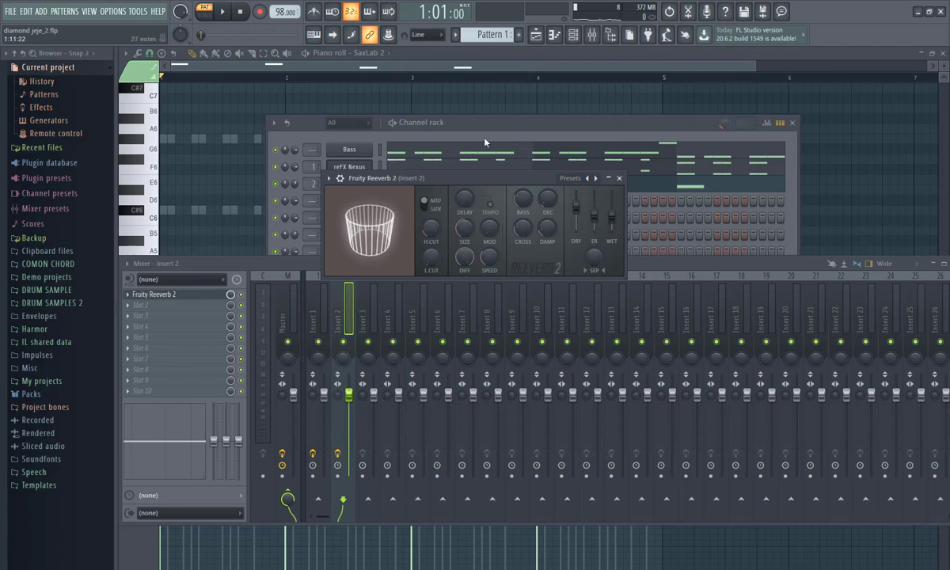
pyautogui.click(242, 294)
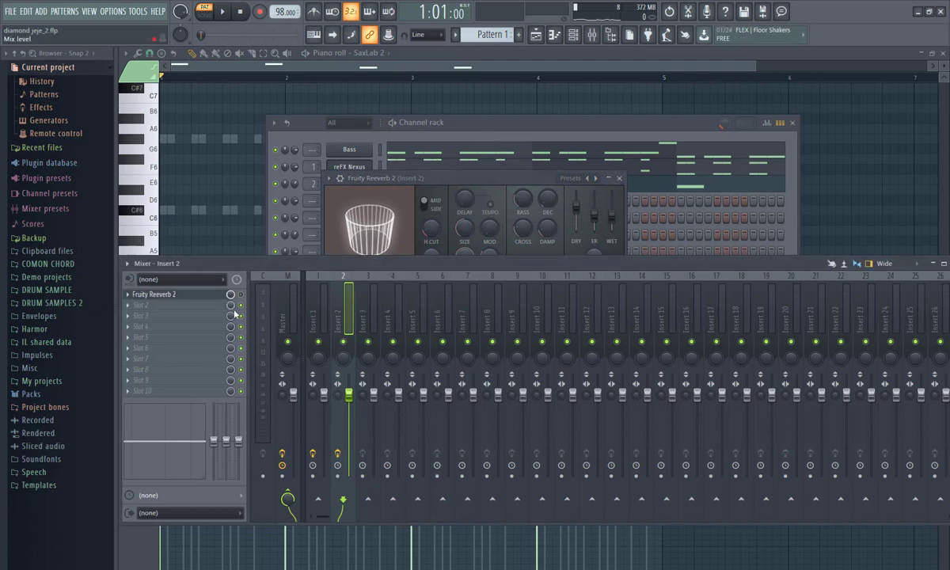
pyautogui.press('space')
pyautogui.press('space')
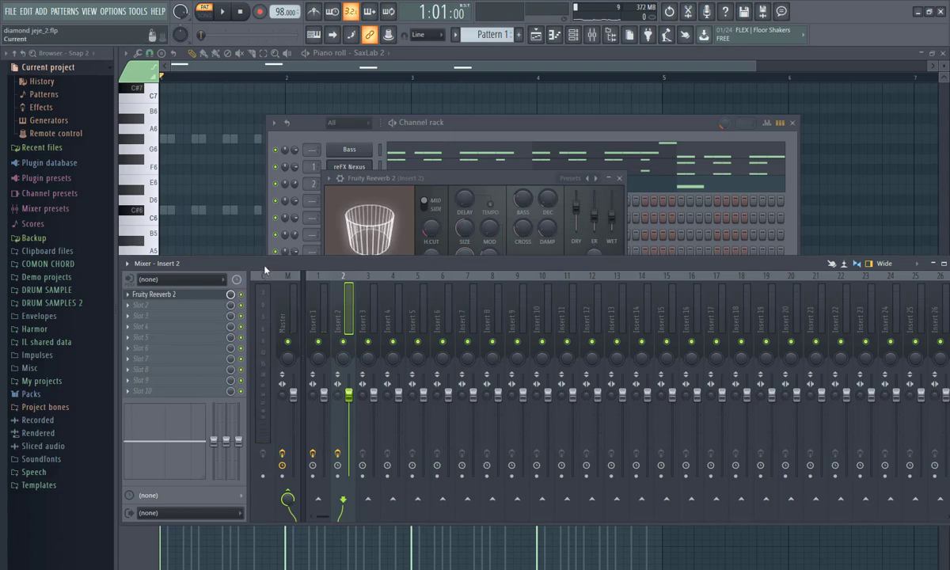
pyautogui.press('space')
pyautogui.press('space')
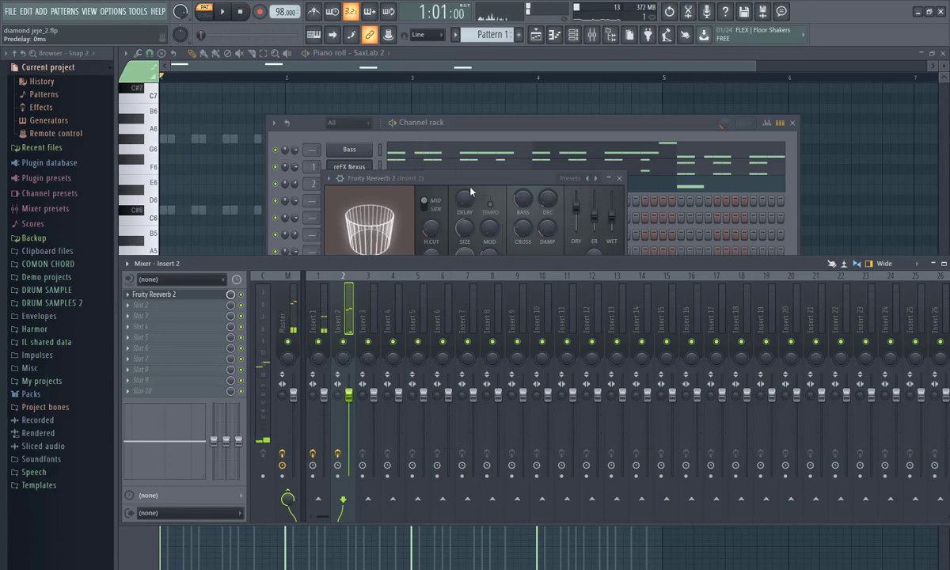
# Step: Fill the DELB_kick_12 channel with a hit every 4 steps and play back the pattern
pyautogui.click(536, 36)
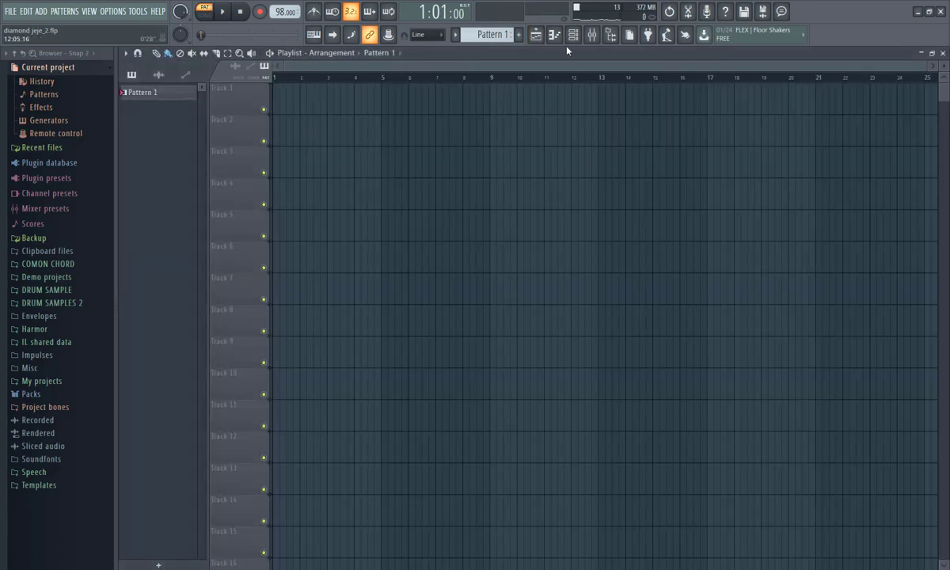
pyautogui.click(573, 36)
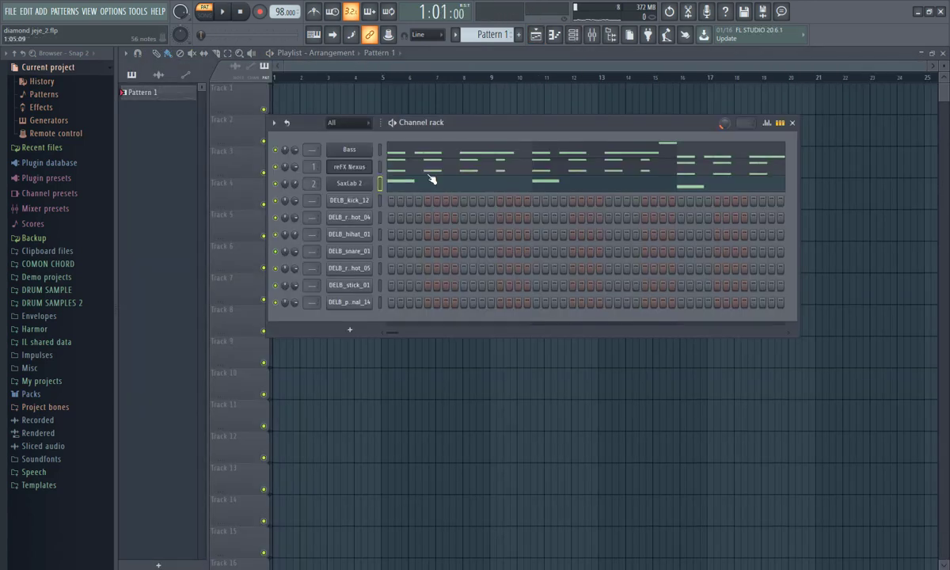
pyautogui.rightClick(349, 203)
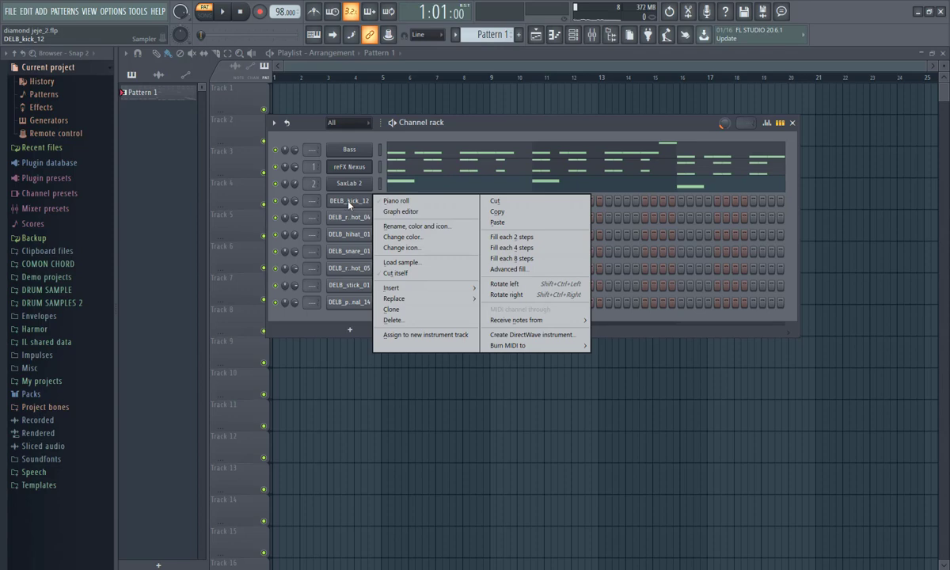
pyautogui.click(519, 248)
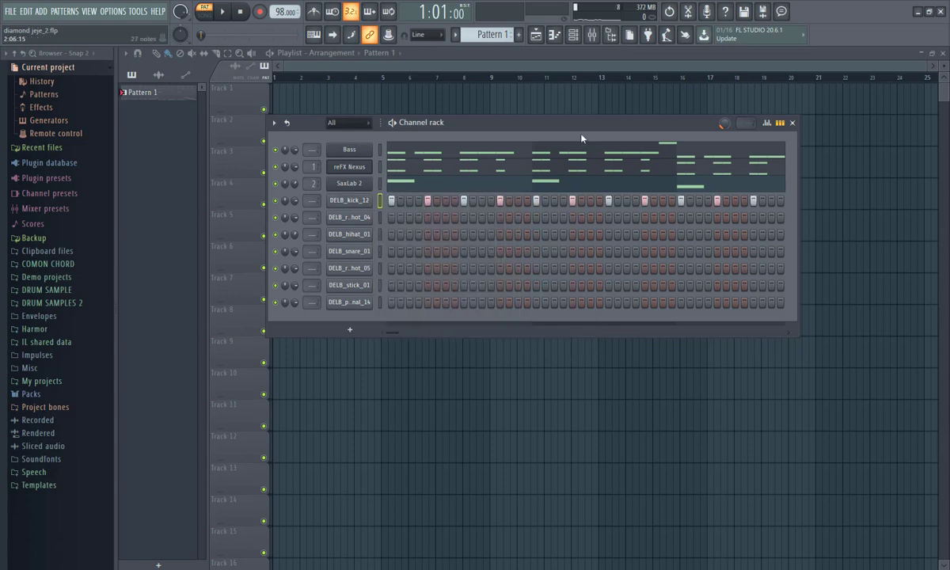
pyautogui.press('space')
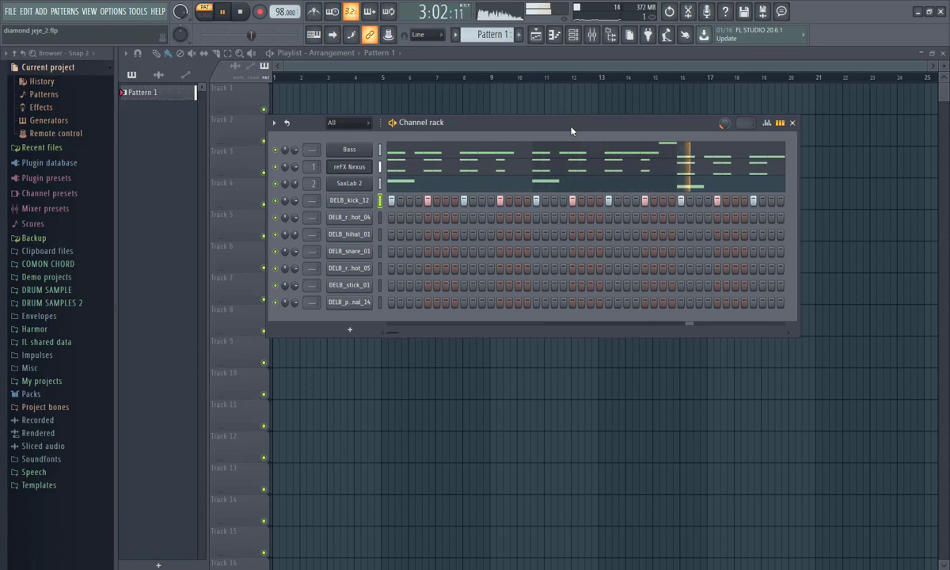
pyautogui.press('space')
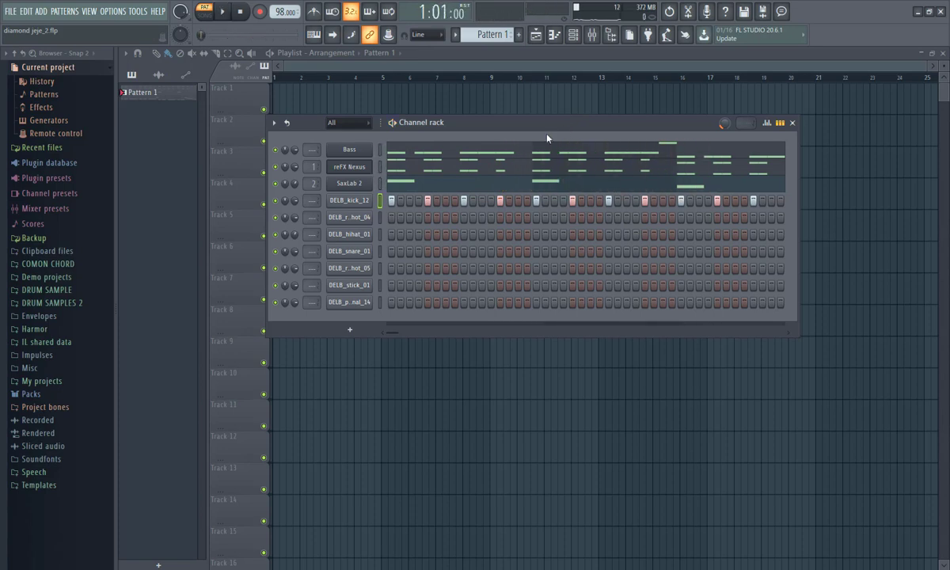
# Step: Program DELB_rim_shot_04 and DELB_hihat_01 with hits on steps 3, 4, 7 and 8, play them back, and mute the hi-hat
pyautogui.click(409, 219)
pyautogui.click(410, 235)
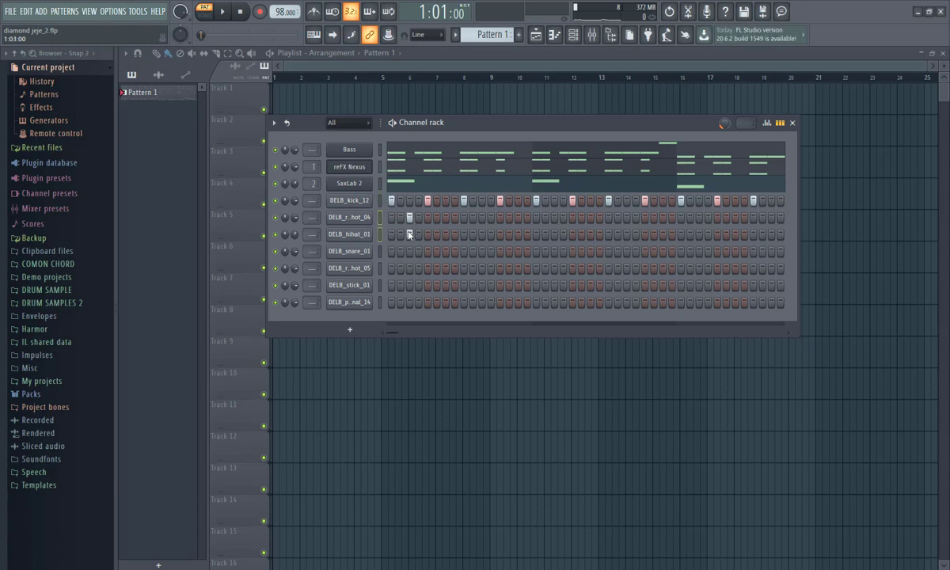
pyautogui.press('space')
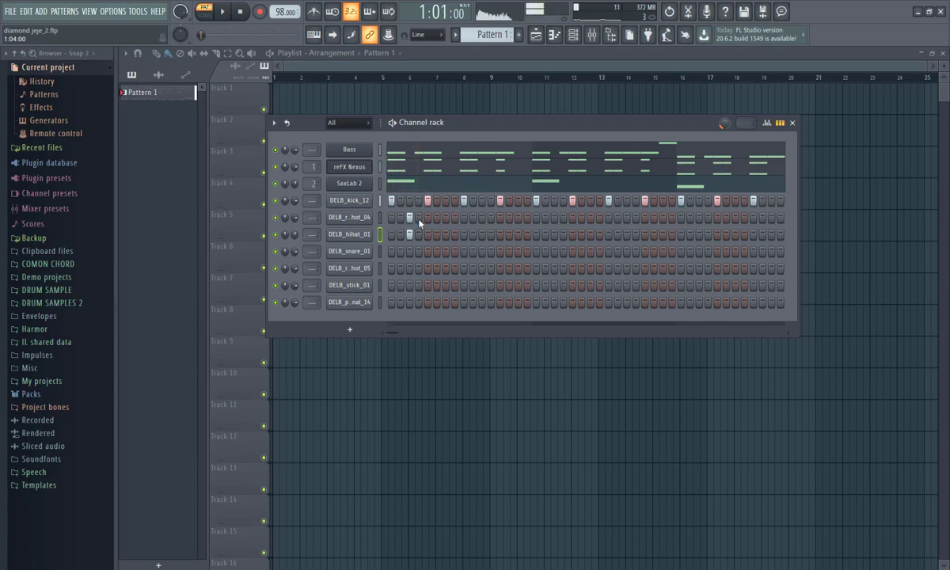
pyautogui.click(418, 217)
pyautogui.click(418, 234)
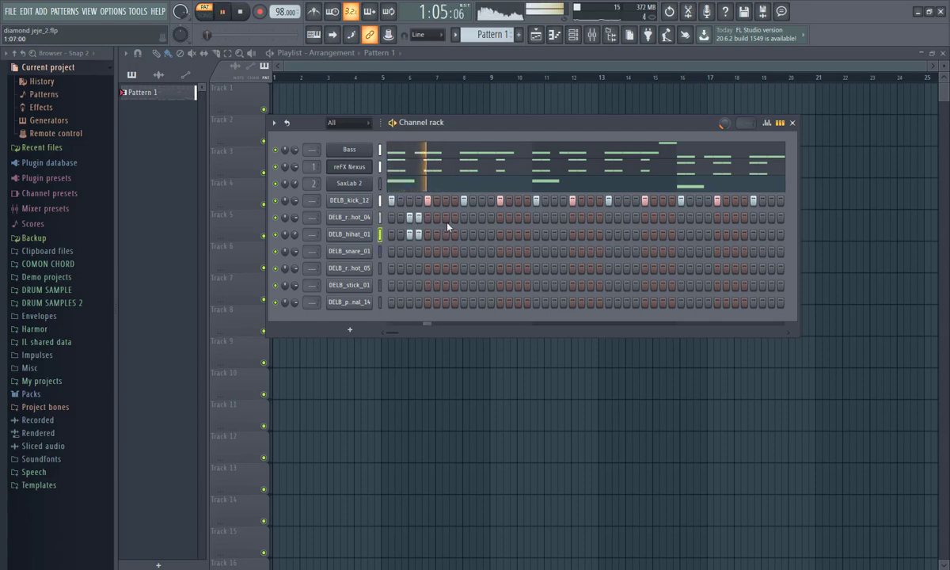
pyautogui.press('space')
pyautogui.click(446, 217)
pyautogui.click(446, 234)
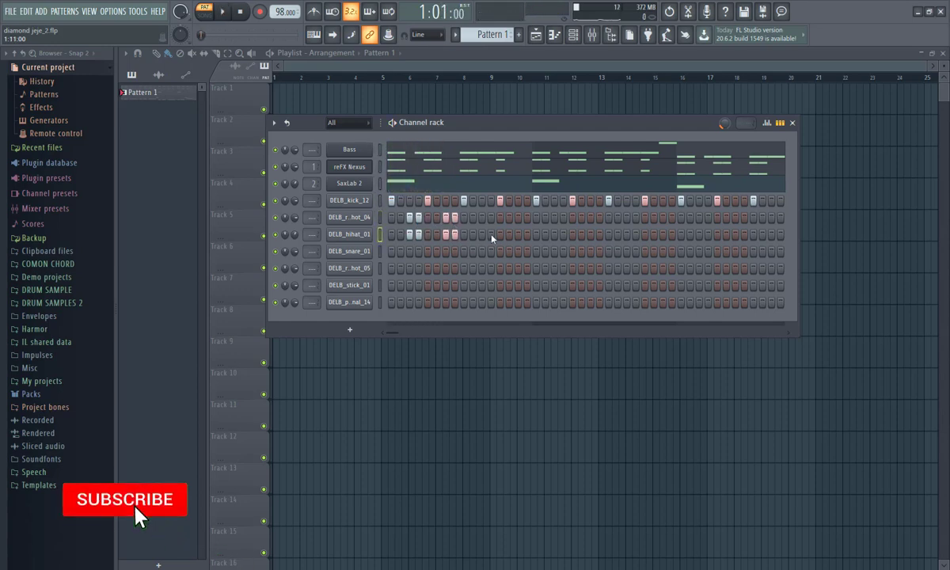
pyautogui.press('space')
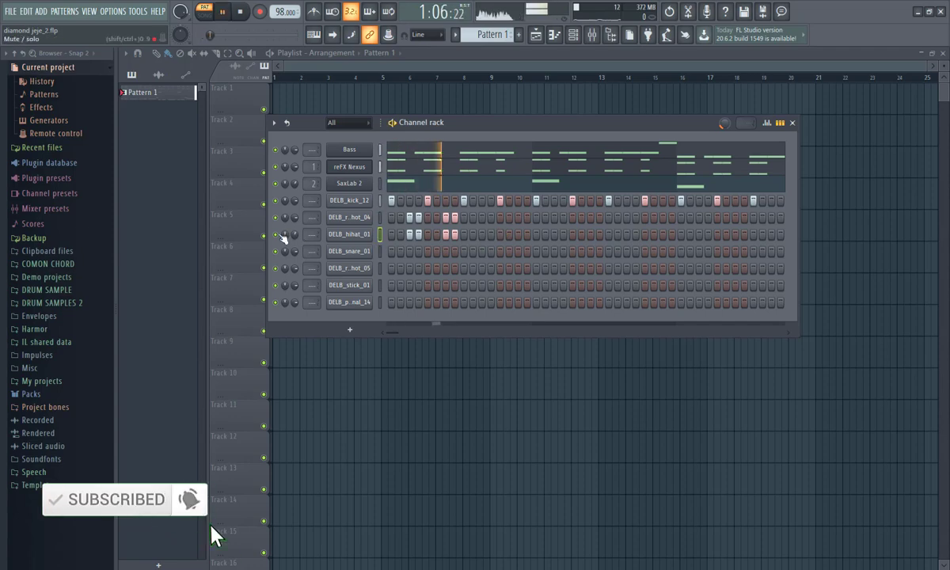
pyautogui.press('space')
# Step: Open the DELB_rim_shot_04 piano roll, repeat its opening hits through all four bars, and play back the result
pyautogui.rightClick(333, 216)
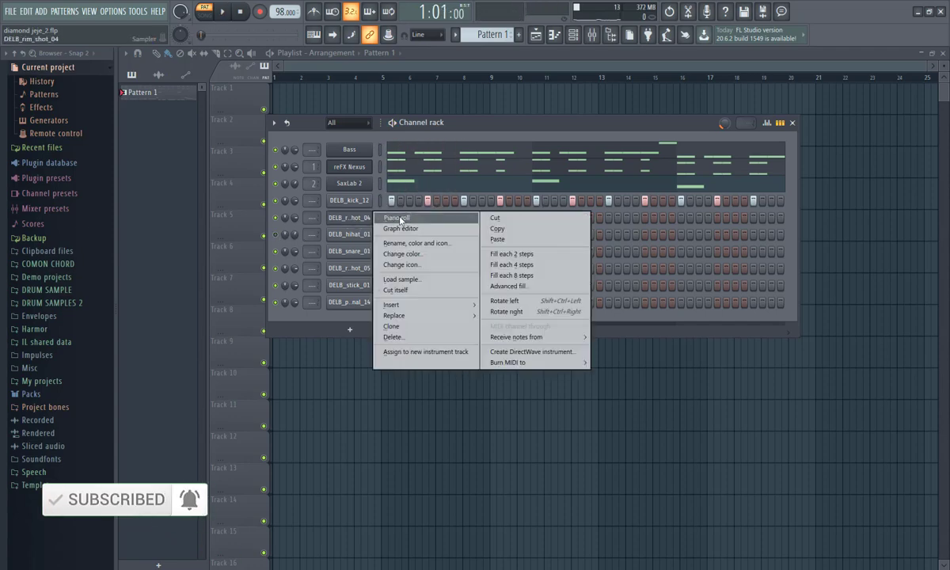
pyautogui.click(373, 202)
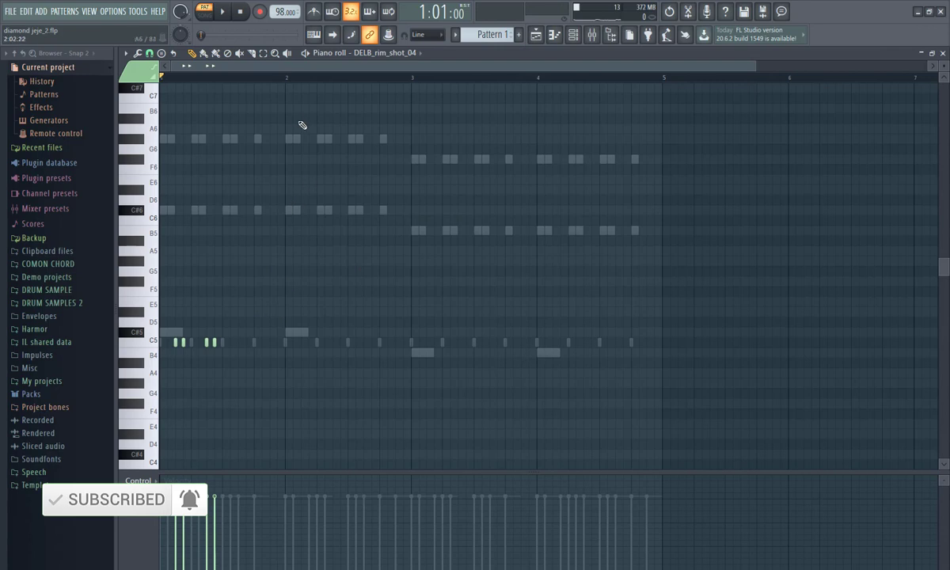
pyautogui.moveTo(272, 78); pyautogui.dragTo(162, 77)
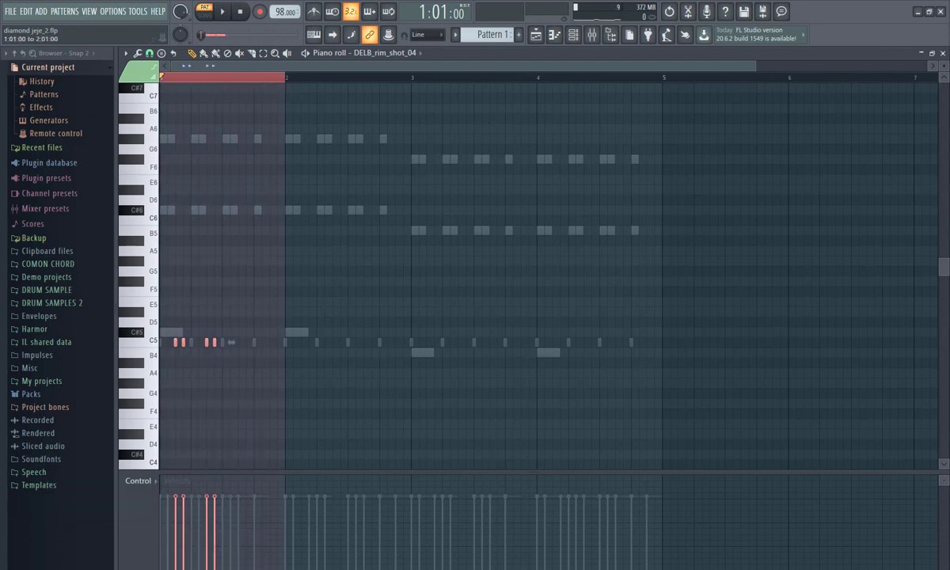
pyautogui.press('space')
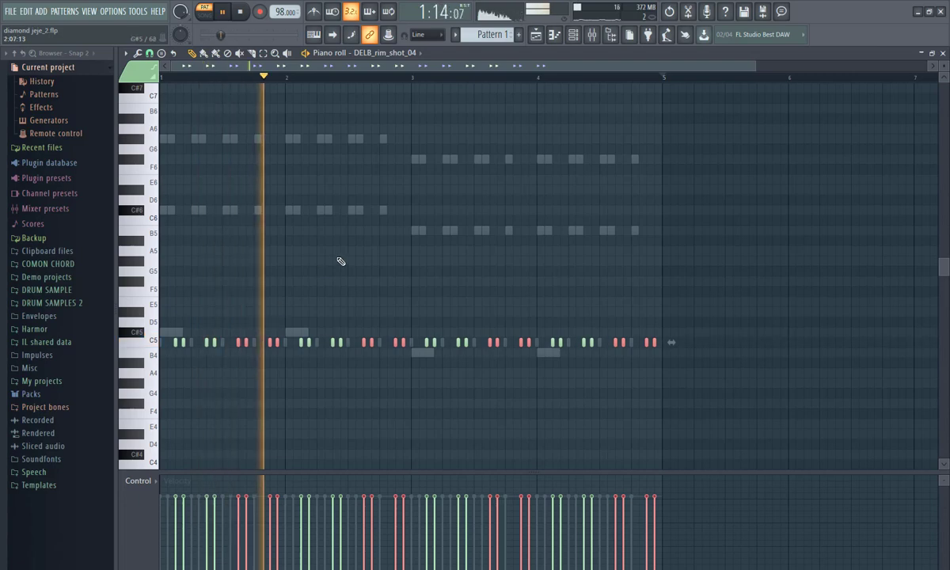
# Step: Copy the DELB_rim_shot_04 pattern onto the DELB_hihat_01 channel, unmute the hi-hat, and play both back
pyautogui.click(574, 37)
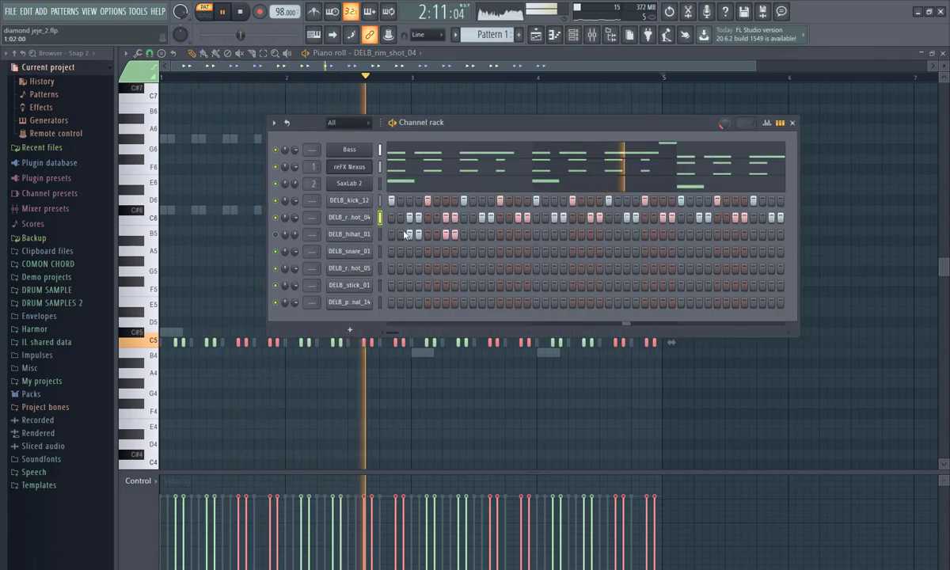
pyautogui.press('space')
pyautogui.rightClick(364, 217)
pyautogui.click(508, 228)
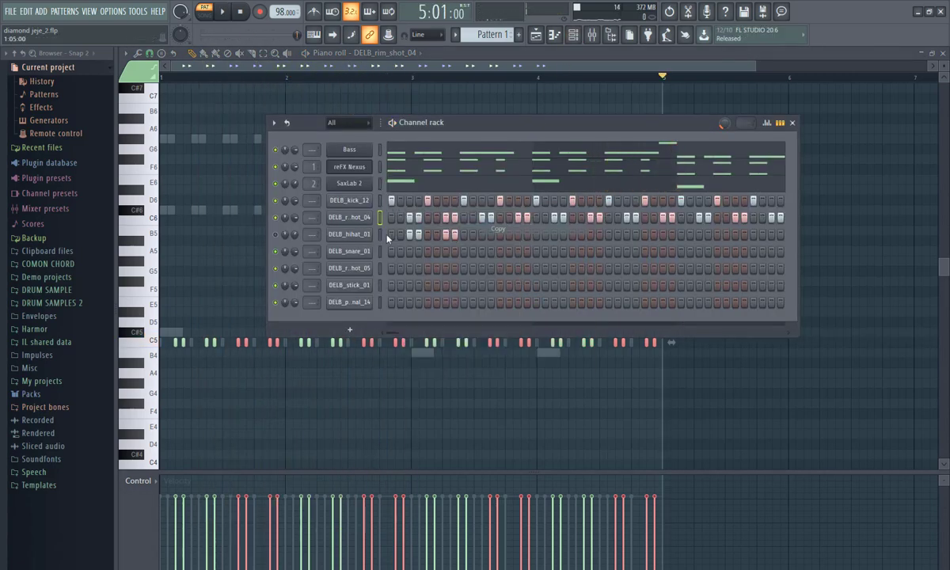
pyautogui.rightClick(360, 234)
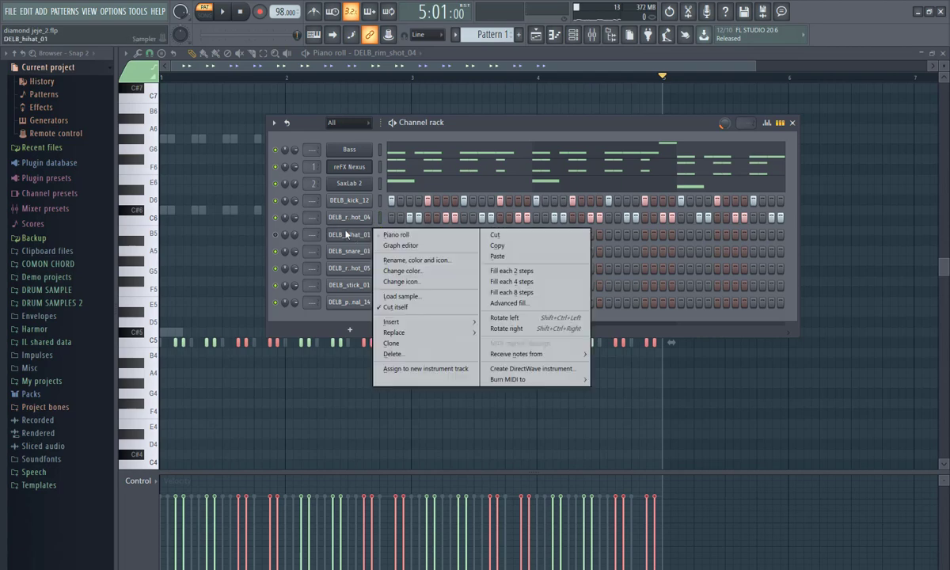
pyautogui.click(497, 255)
pyautogui.press('space')
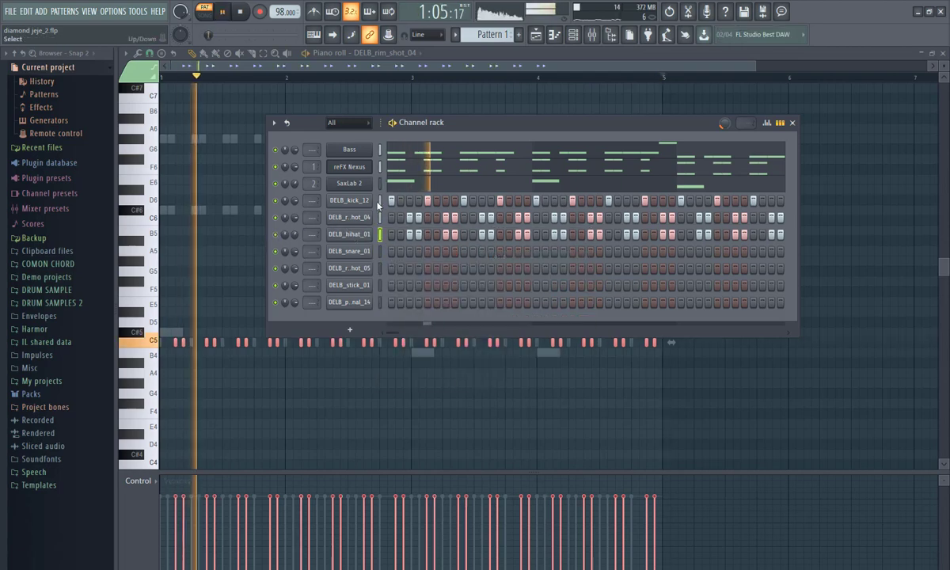
pyautogui.moveTo(508, 128); pyautogui.dragTo(495, 118)
pyautogui.press('space')
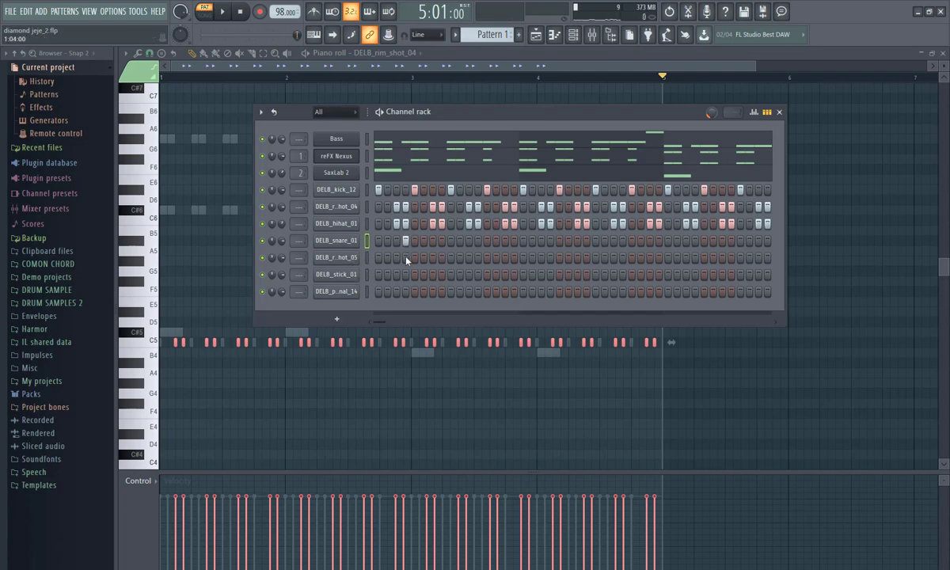
# Step: Program snare_01, rim_shot_05 and stick_01 hits on steps 4, 7 and 12, plus a snare hit on step 15
pyautogui.click(433, 258)
pyautogui.click(433, 274)
pyautogui.press('space')
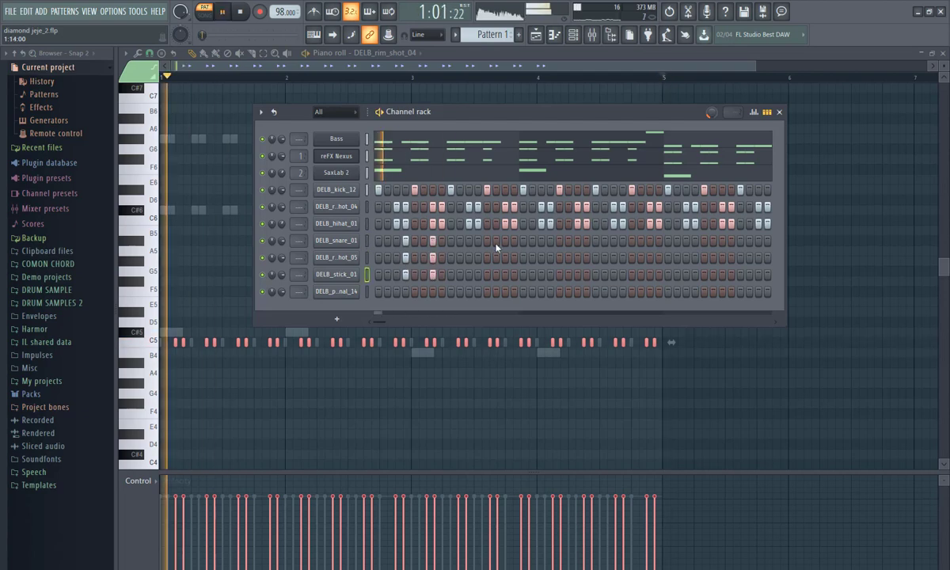
pyautogui.press('space')
pyautogui.click(478, 240)
pyautogui.click(478, 258)
pyautogui.click(478, 274)
pyautogui.click(505, 240)
# Step: Duplicate the one-bar DELB_snare_01 pattern from bar 1 across bars 2 to 4 in its piano roll
pyautogui.keyDown('ctrl'); pyautogui.moveTo(283, 77); pyautogui.dragTo(22, 137); pyautogui.keyUp('ctrl')
pyautogui.hotkey('ctrl', 'b')
pyautogui.hotkey('ctrl', 'b')
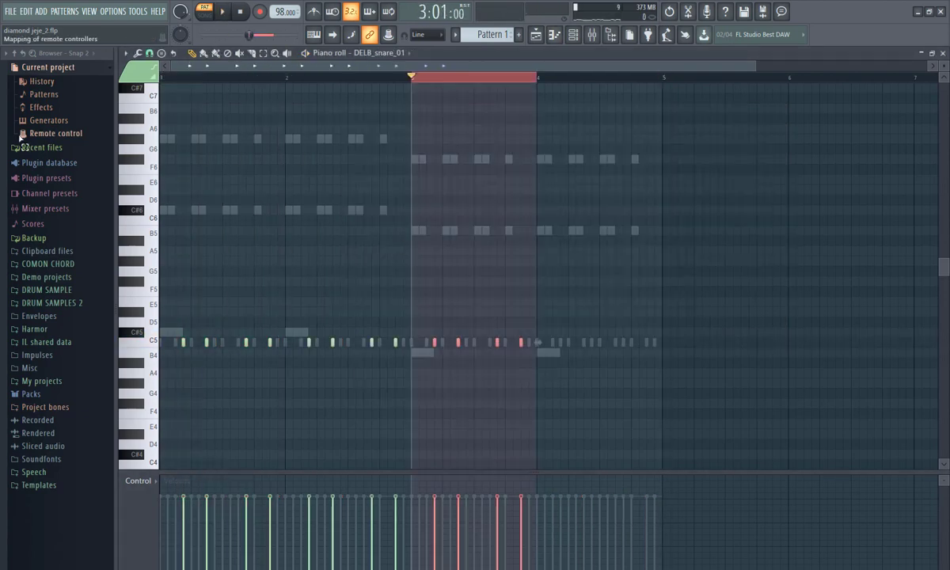
pyautogui.hotkey('ctrl', 'b')
pyautogui.press('F6')
pyautogui.click(435, 77)
# Step: Copy the DELB_snare_01 pattern onto the DELB_rim_shot_05 and DELB_stick_01 channels, unmute both, and play back the beat
pyautogui.rightClick(353, 243)
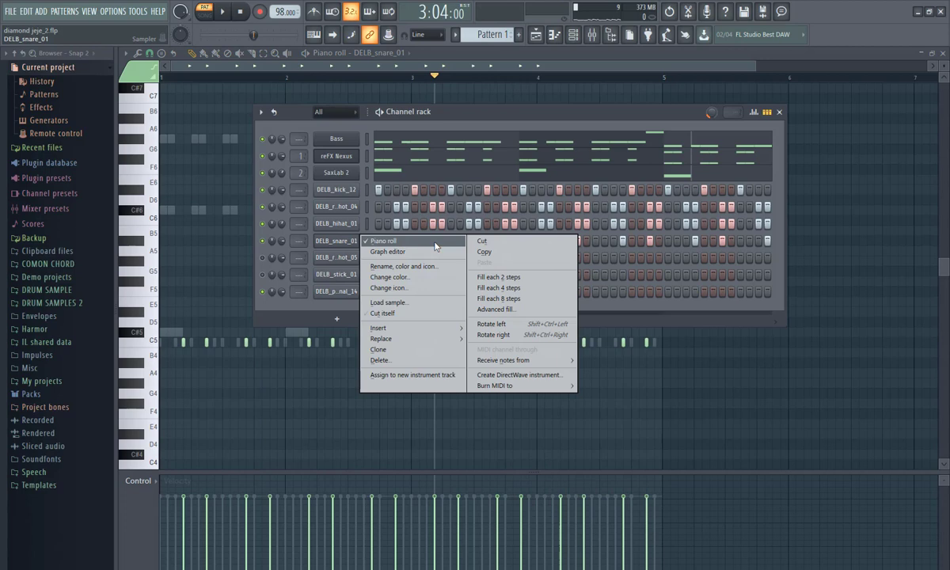
pyautogui.click(503, 253)
pyautogui.rightClick(354, 262)
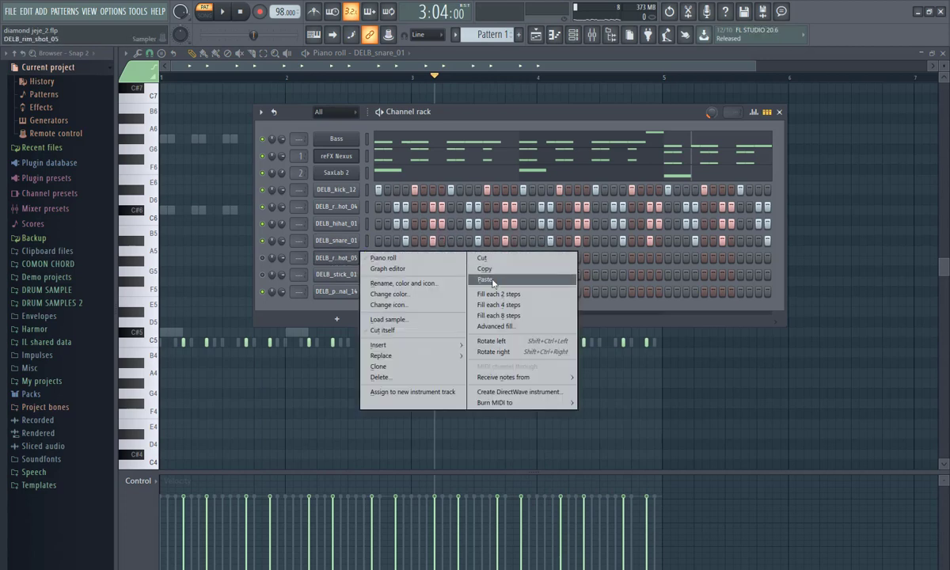
pyautogui.click(483, 280)
pyautogui.rightClick(369, 275)
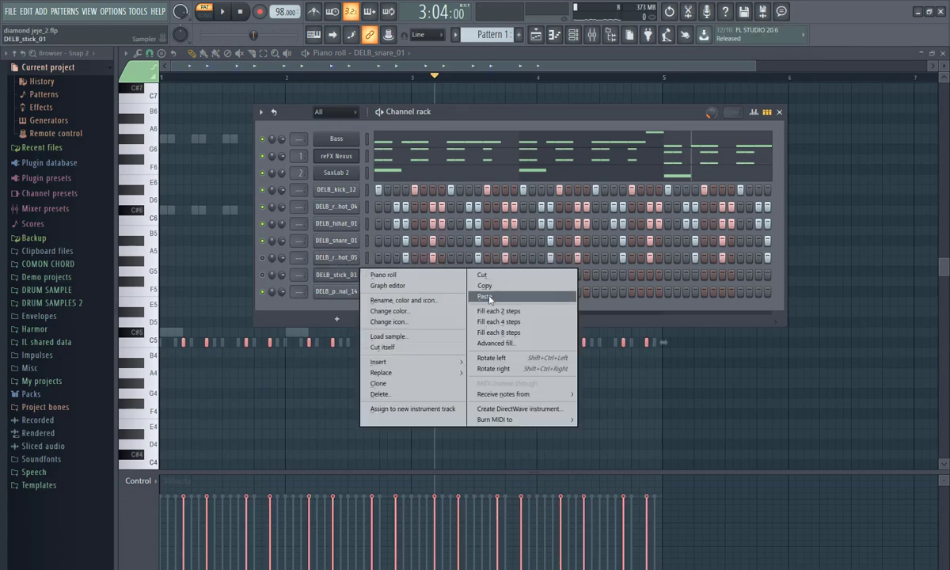
pyautogui.click(498, 294)
pyautogui.click(262, 274)
pyautogui.click(262, 258)
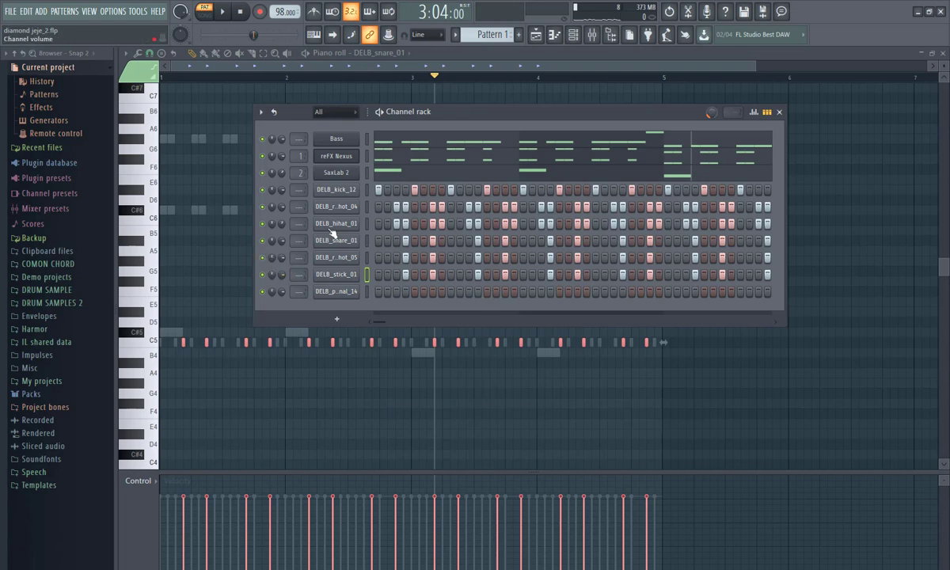
pyautogui.press('space')
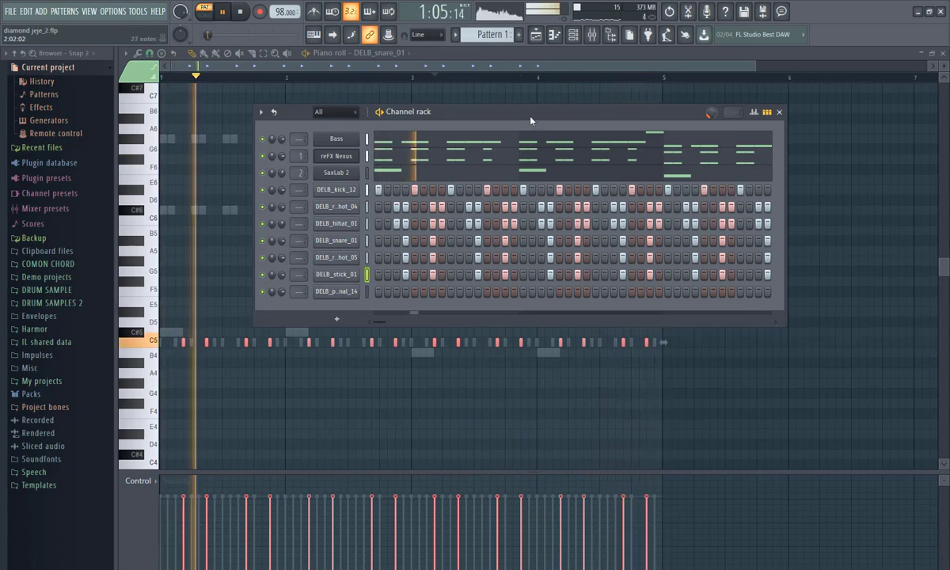
pyautogui.moveTo(496, 108); pyautogui.dragTo(442, 108)
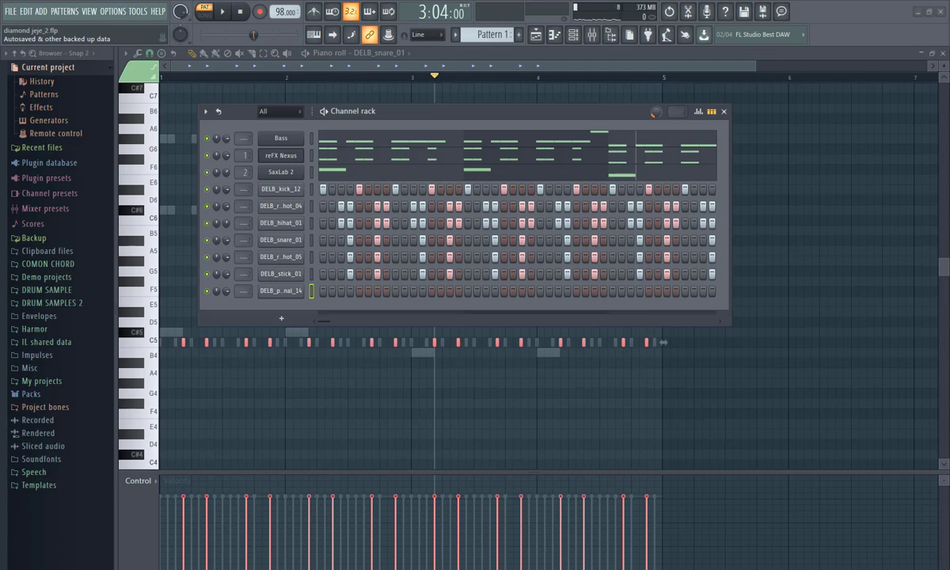
# Step: Open the DELB_percussion_traditional_14 piano roll, add C5 hits on steps 7 and 8 of bar 1, and play them back
pyautogui.rightClick(289, 293)
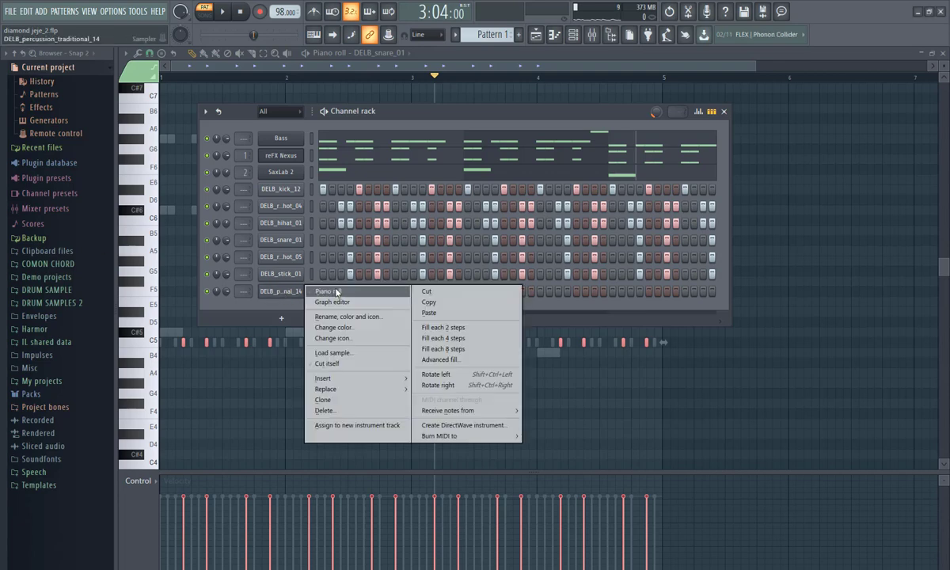
pyautogui.click(317, 274)
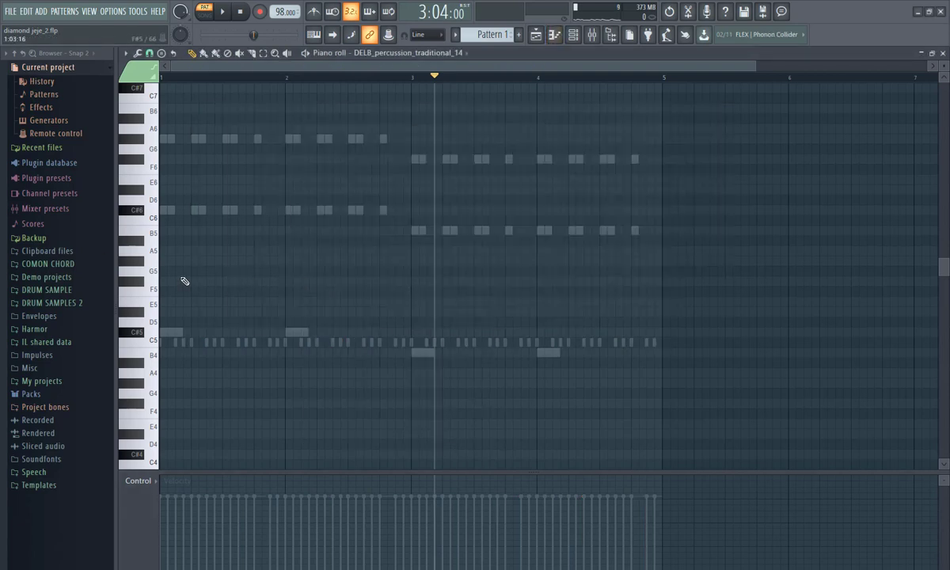
pyautogui.moveTo(149, 207)
pyautogui.mouseDown()
pyautogui.moveTo(152, 353)
pyautogui.moveTo(155, 301)
pyautogui.mouseUp()
pyautogui.click(207, 342)
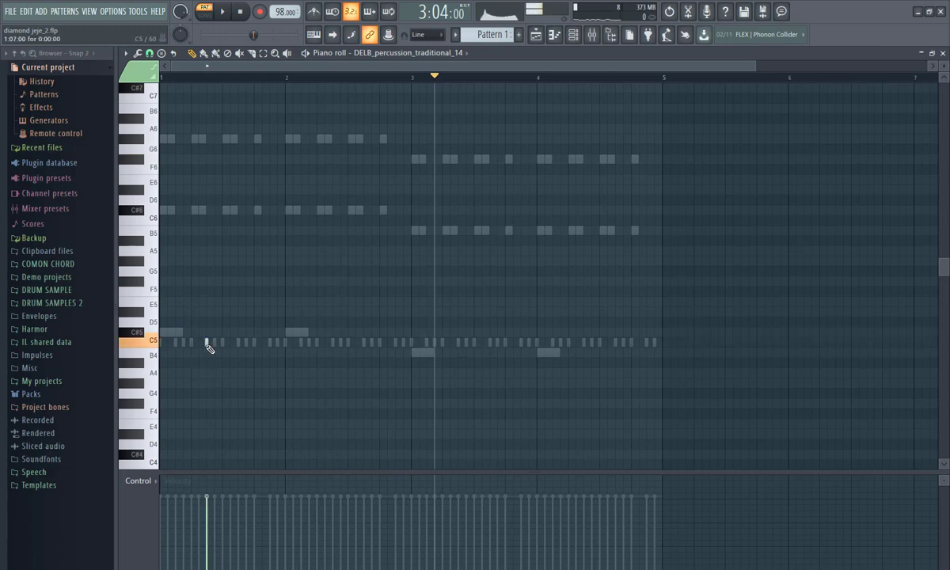
pyautogui.press('space')
pyautogui.click(246, 12)
pyautogui.press('space')
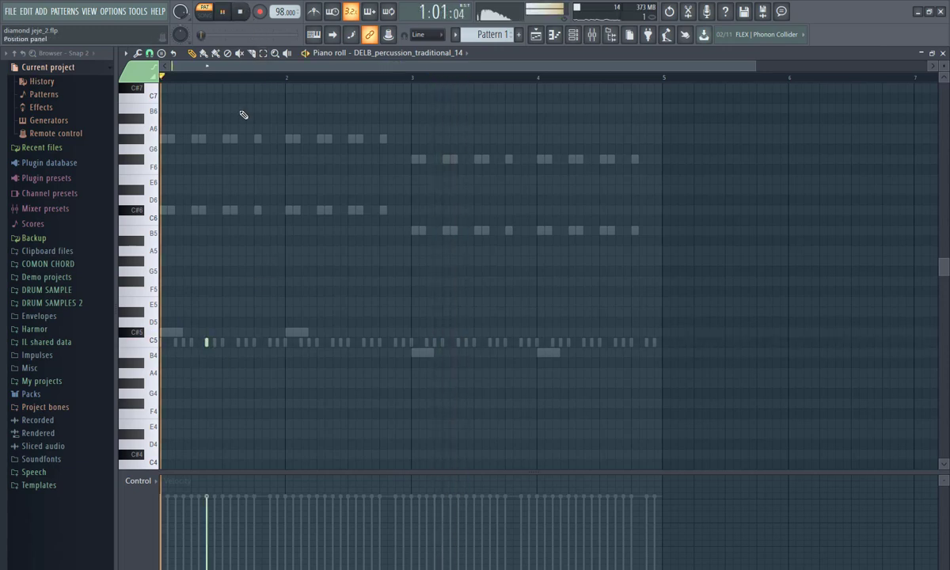
pyautogui.press('space')
pyautogui.click(214, 343)
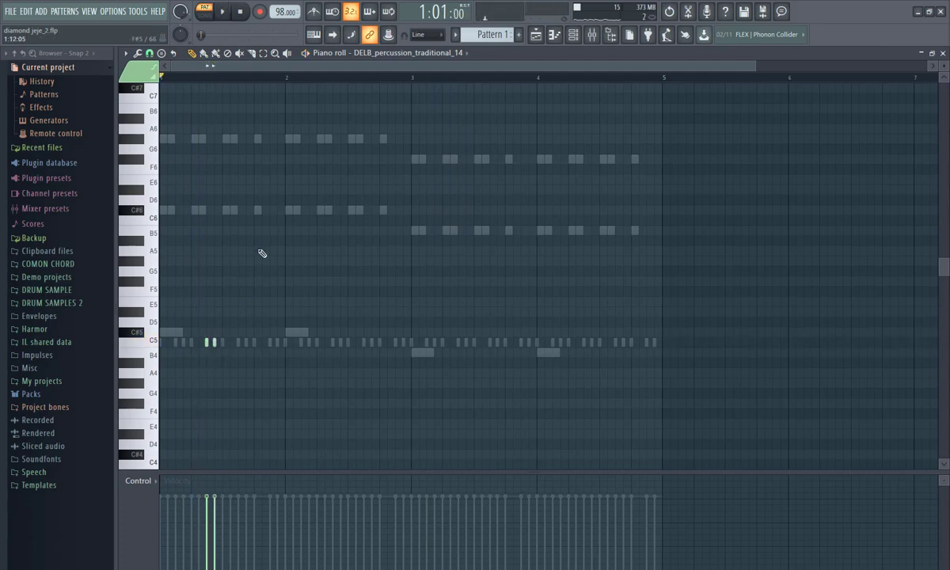
pyautogui.press('space')
pyautogui.press('space')
# Step: Add a G5 hit on step 9 and G#5 hits on steps 10 and 11 of bar 1, auditioning the phrase
pyautogui.moveTo(225, 212); pyautogui.dragTo(222, 278)
pyautogui.press('space')
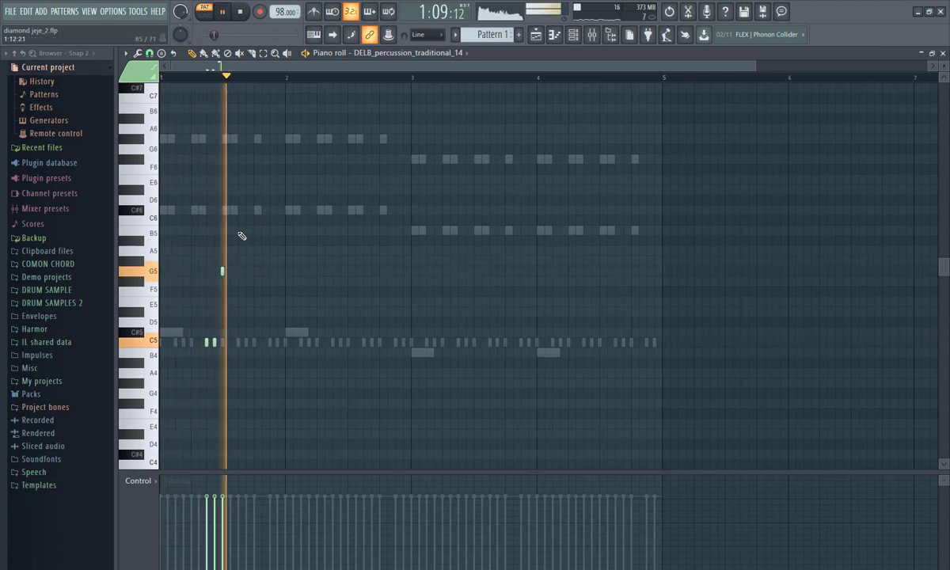
pyautogui.press('space')
pyautogui.moveTo(229, 238); pyautogui.dragTo(231, 272)
pyautogui.click(238, 261)
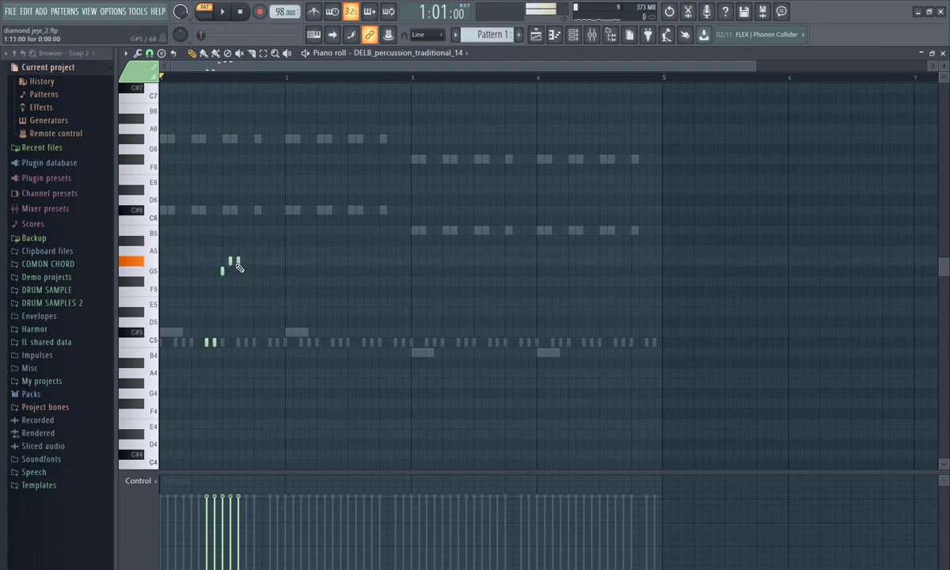
pyautogui.press('space')
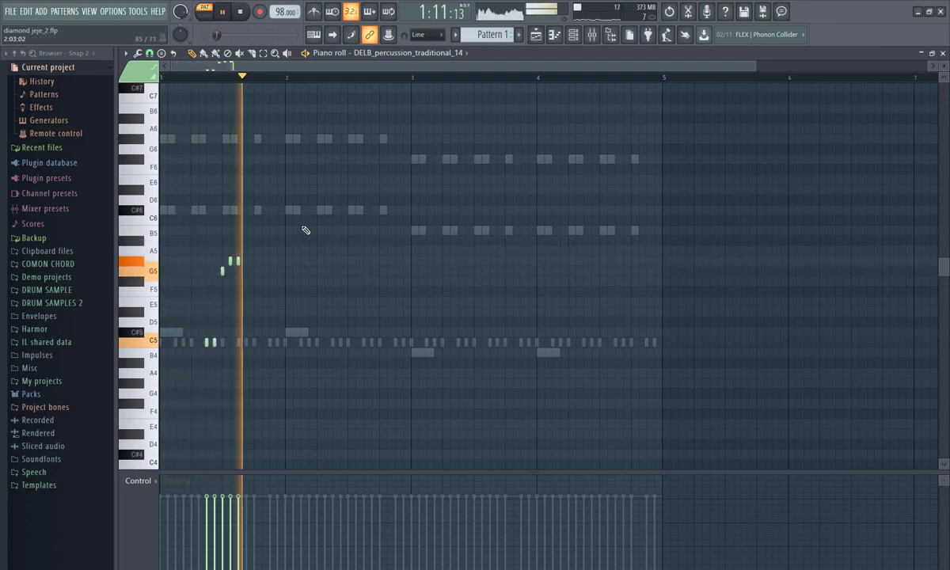
# Step: Duplicate the five-note percussion phrase from bar 1 into bars 2, 3 and 4, playing back the copies
pyautogui.moveTo(276, 216); pyautogui.dragTo(334, 350)
pyautogui.press('space')
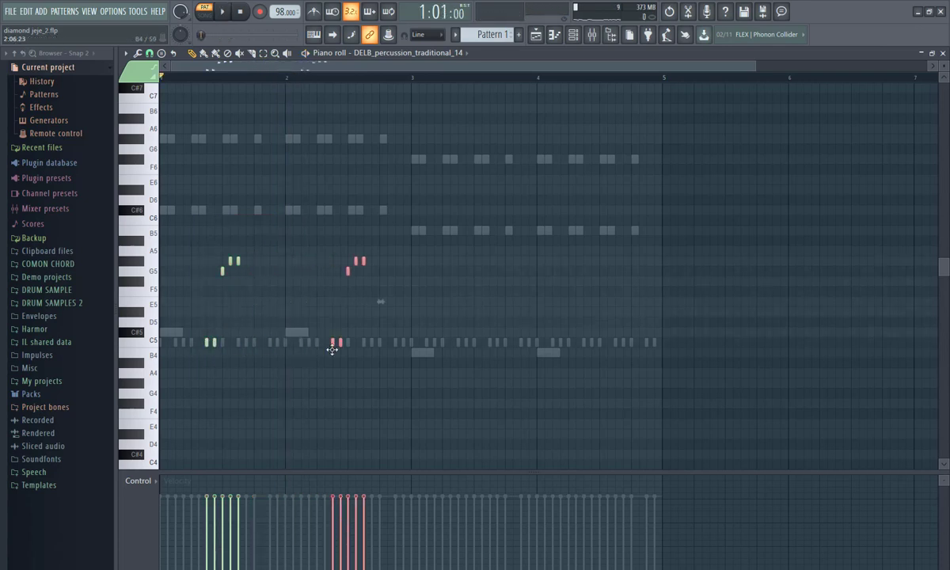
pyautogui.press('space')
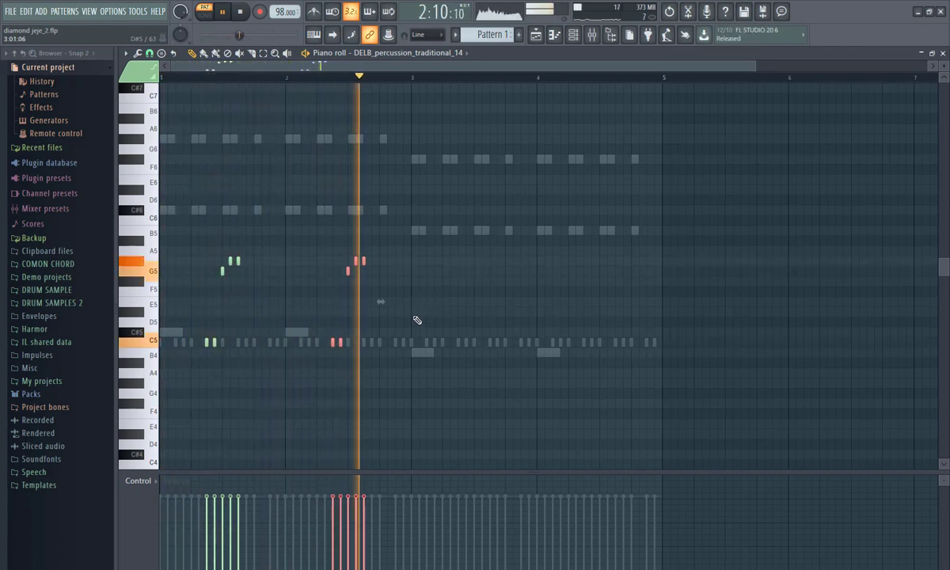
pyautogui.press('space')
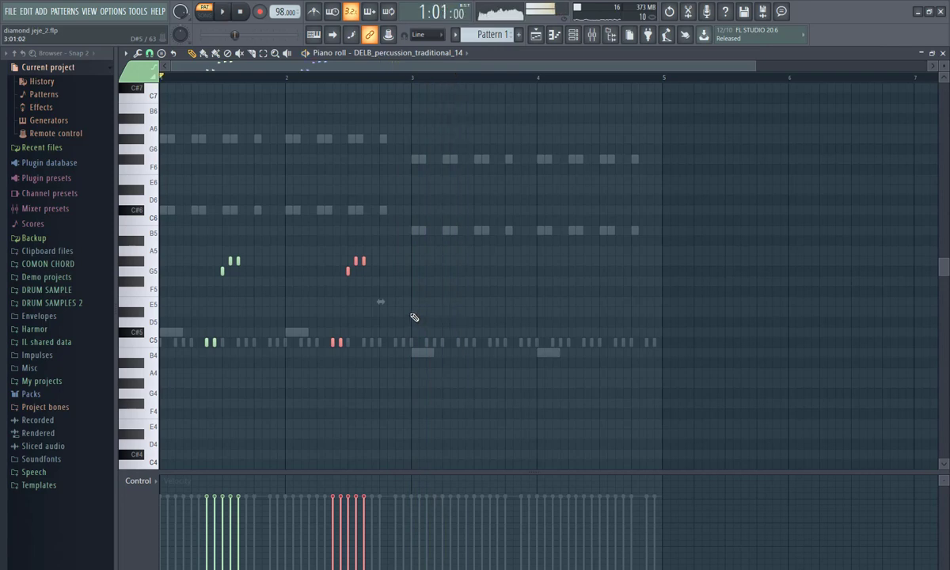
pyautogui.moveTo(332, 343); pyautogui.dragTo(455, 346)
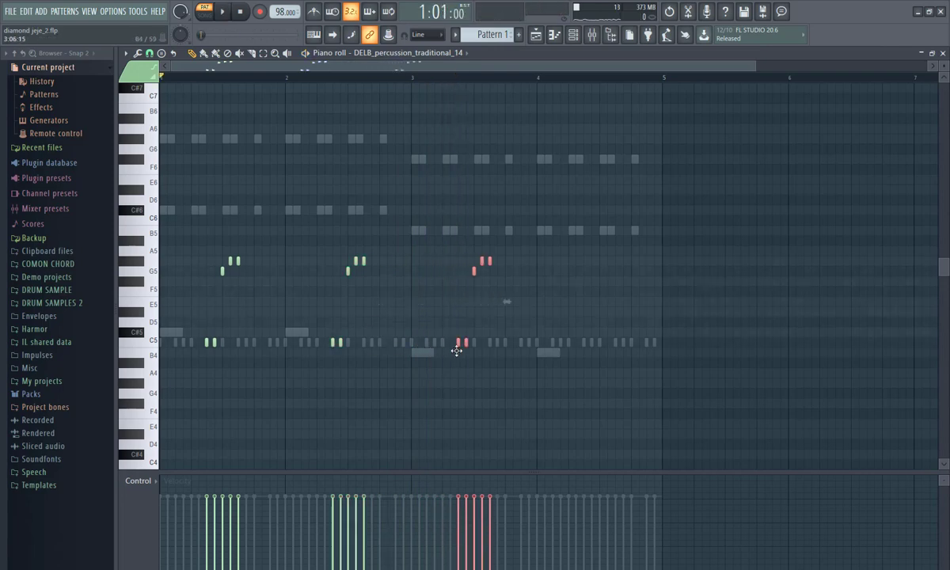
pyautogui.press('space')
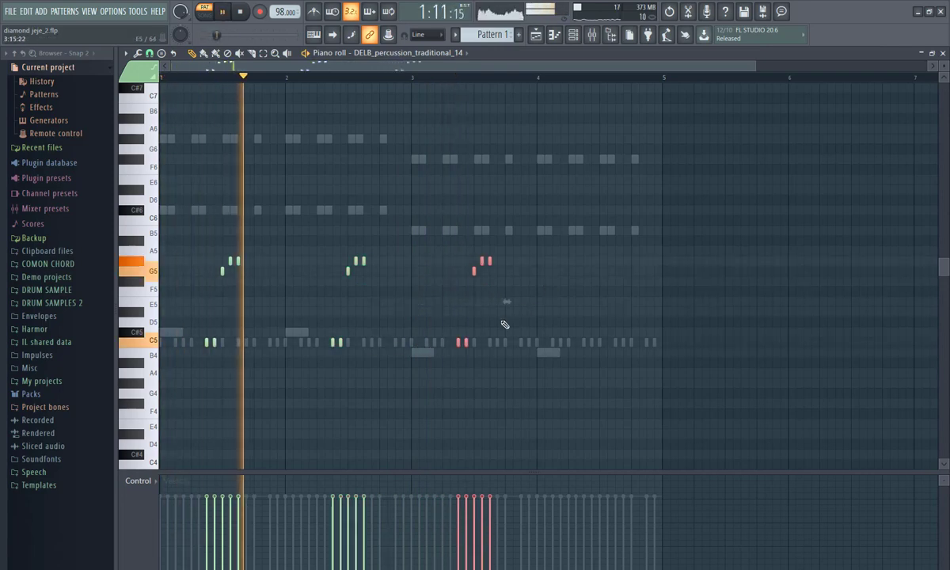
pyautogui.press('space')
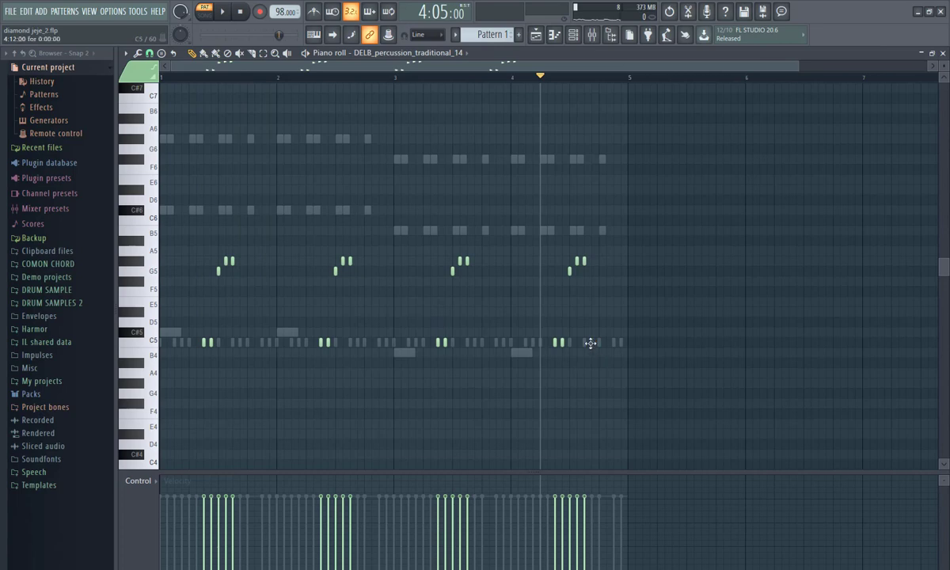
# Step: Add C5 hits on steps 12 and 13 and an E5 hit on step 15 of bar 4, and play back the ending
pyautogui.click(590, 344)
pyautogui.click(599, 343)
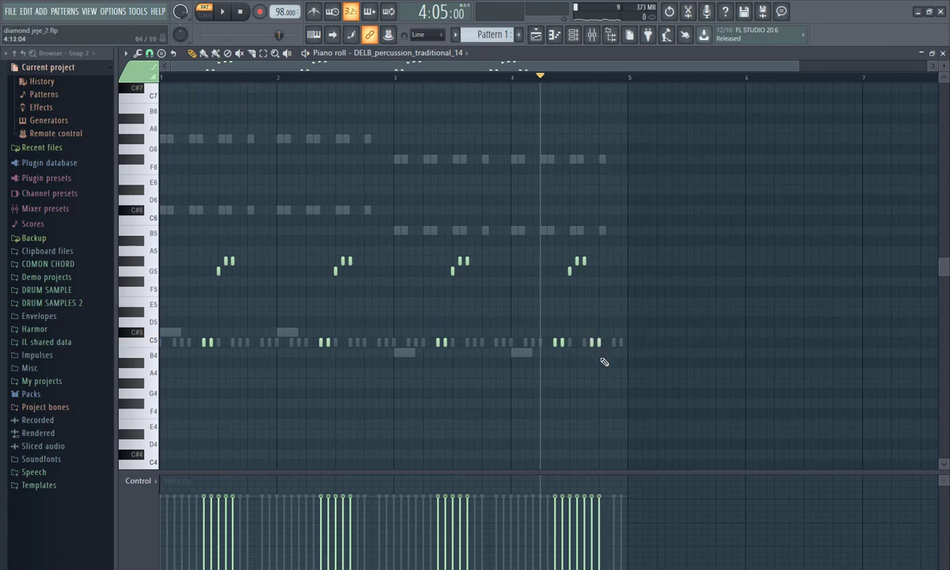
pyautogui.click(614, 302)
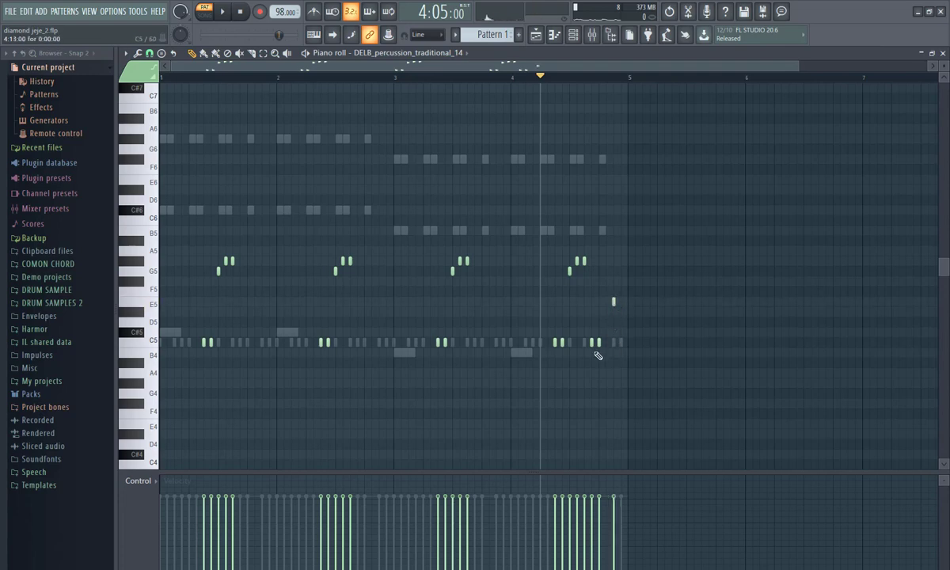
pyautogui.press('space')
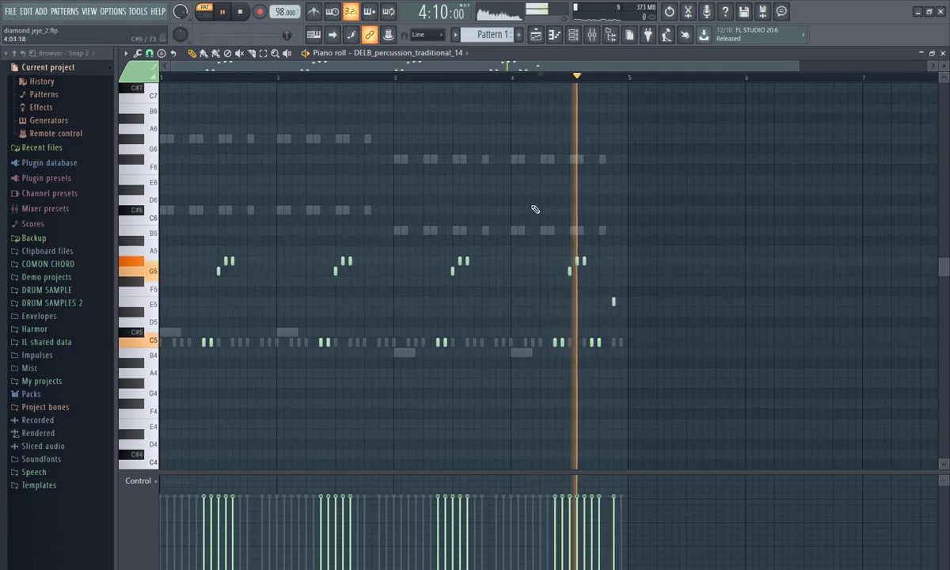
pyautogui.press('space')
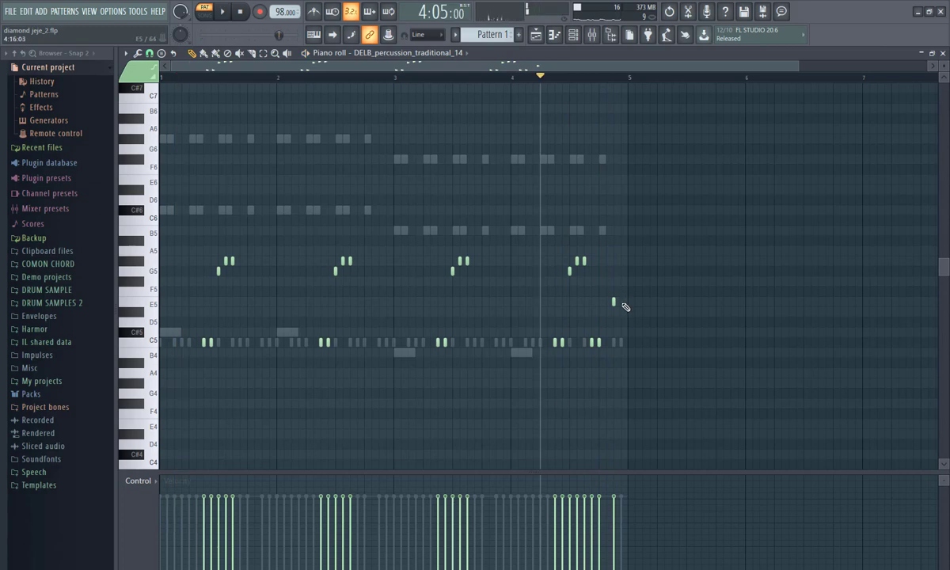
# Step: Lower the final percussion hit on step 15 of bar 4 to D#5 and play back the ending
pyautogui.moveTo(613, 301)
pyautogui.mouseDown()
pyautogui.moveTo(614, 279)
pyautogui.moveTo(611, 313)
pyautogui.mouseUp()
pyautogui.press('space')
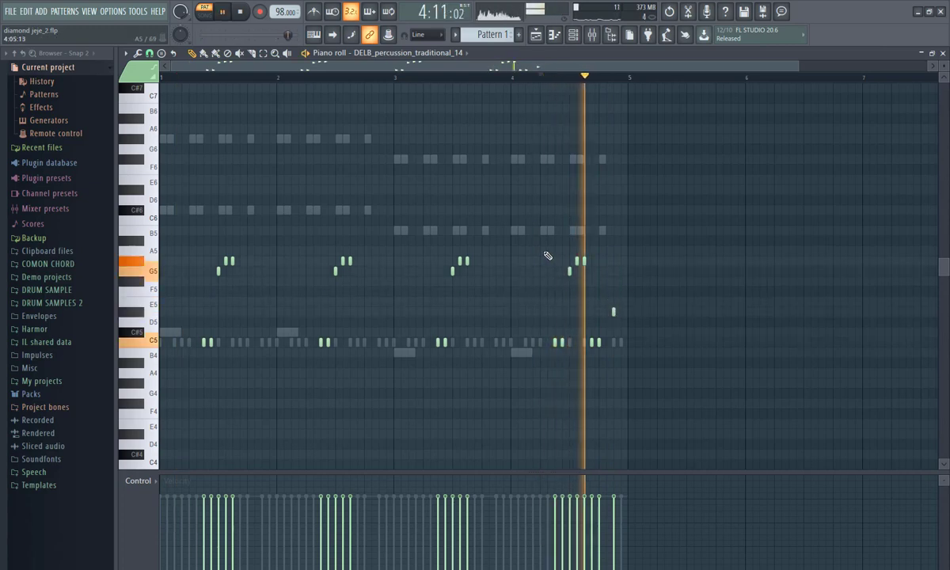
pyautogui.press('space')
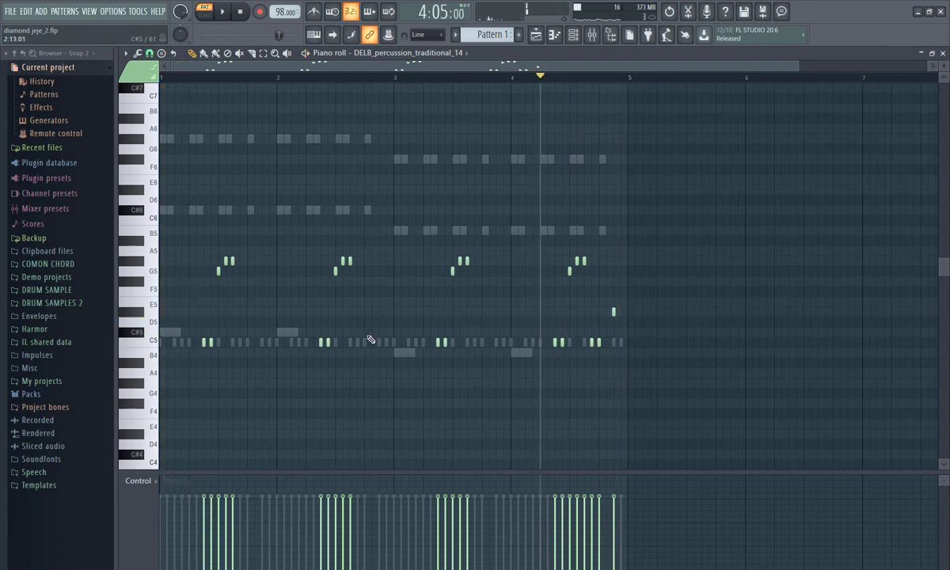
# Step: Add B4 percussion hits on steps 12 and 13 of bar 2 and play back from 2:06
pyautogui.click(314, 75)
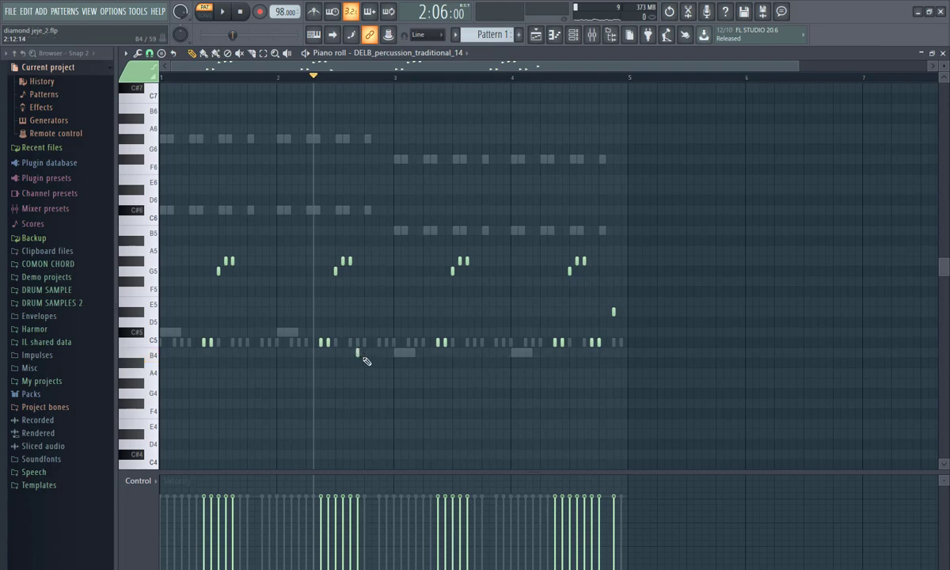
pyautogui.click(364, 354)
pyautogui.press('space')
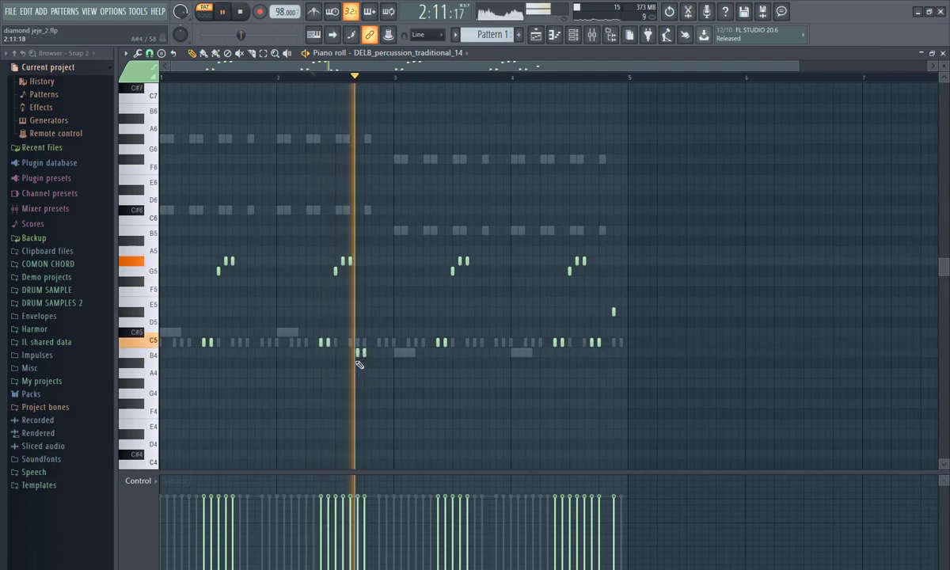